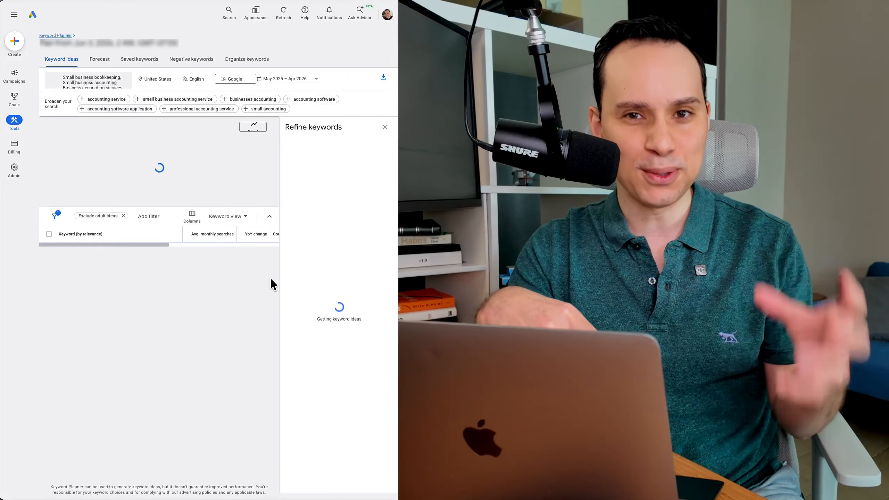
Step: Close the Refine keywords panel to leave more room for the keyword ideas
{"action": "left_click", "coordinate": [385, 124]}
{"action": "scroll", "coordinate": [353, 157], "scroll_direction": "down", "scroll_amount": 3}
{"action": "scroll", "coordinate": [353, 157], "scroll_direction": "down", "scroll_amount": 20}
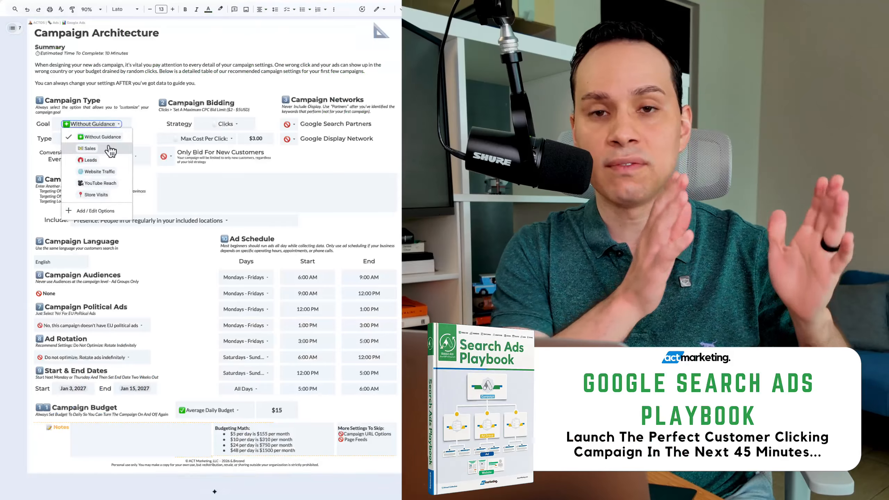
Step: In Campaign Architecture, set the goal to Leads, bidding to a $16.00 target cost per action, and allow Google Search Partners
{"action": "left_click", "coordinate": [112, 156]}
{"action": "left_click", "coordinate": [197, 138]}
{"action": "left_click", "coordinate": [290, 124]}
{"action": "left_click", "coordinate": [301, 137]}
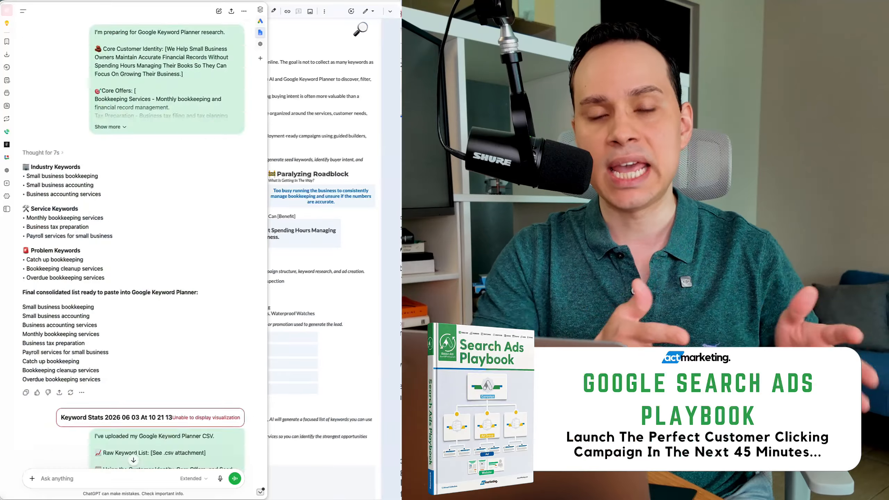
{"action": "scroll", "coordinate": [133, 246], "scroll_direction": "down", "scroll_amount": 15}
{"action": "scroll", "coordinate": [133, 245], "scroll_direction": "down", "scroll_amount": 20}
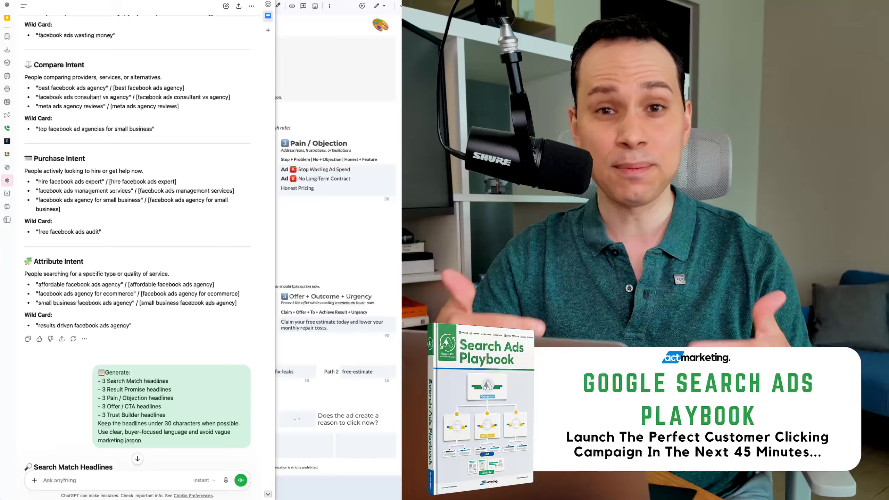
{"action": "scroll", "coordinate": [137, 245], "scroll_direction": "down", "scroll_amount": 10}
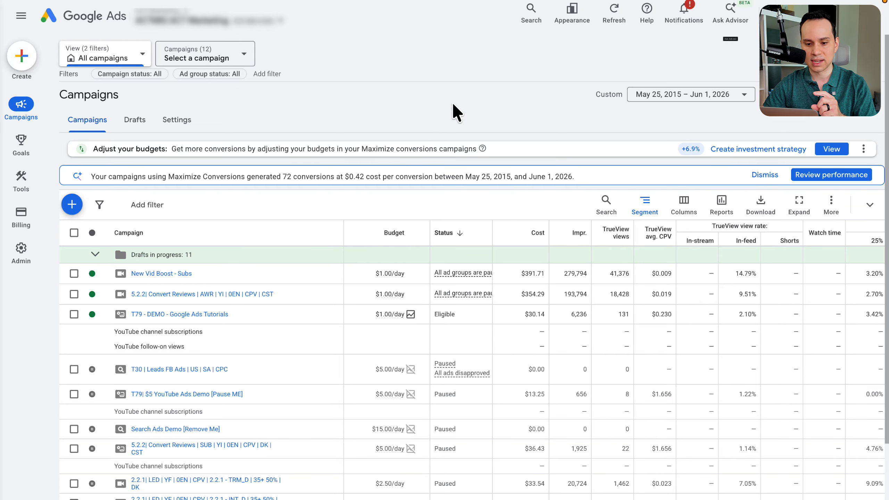
Step: Open Keyword Planner in Google Ads and bring up the Discover new keywords form that starts with keywords
{"action": "mouse_move", "coordinate": [33, 66]}
{"action": "mouse_move", "coordinate": [28, 147]}
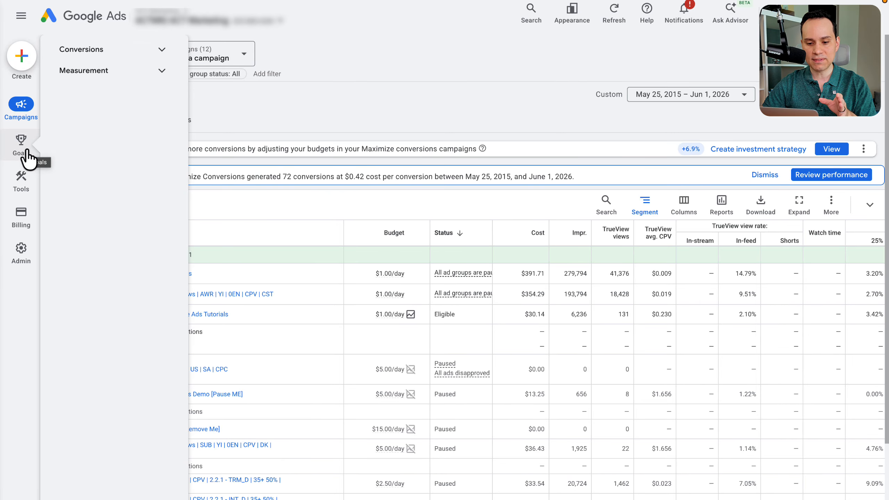
{"action": "mouse_move", "coordinate": [25, 176]}
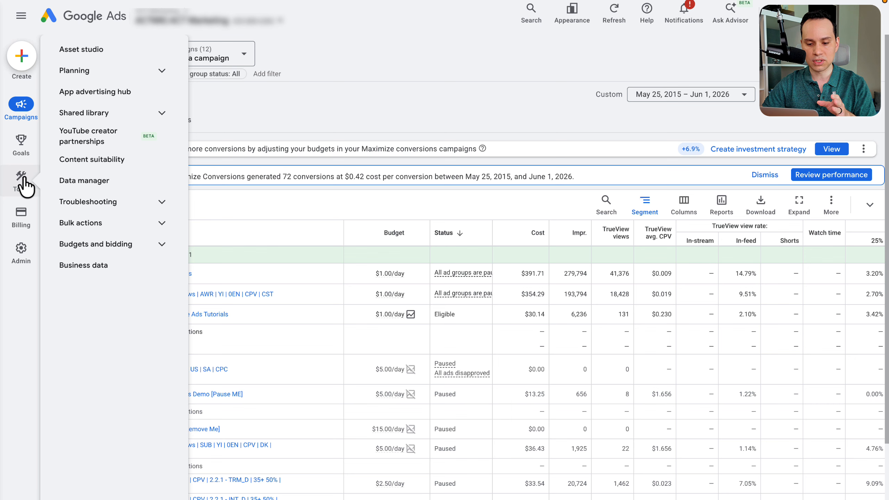
{"action": "mouse_move", "coordinate": [25, 215]}
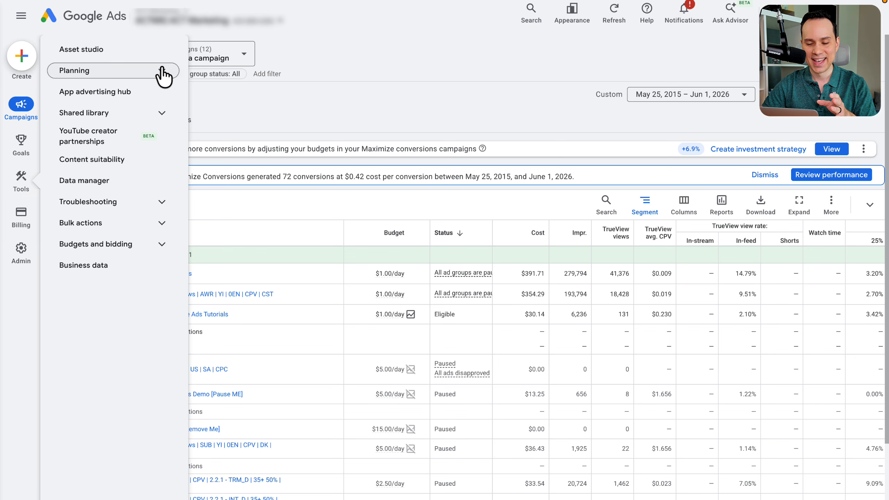
{"action": "left_click", "coordinate": [162, 70]}
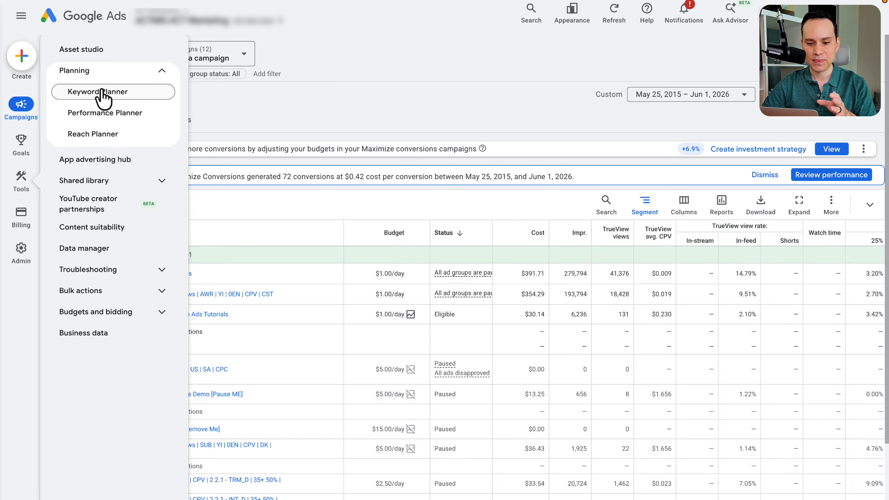
{"action": "left_click", "coordinate": [120, 101]}
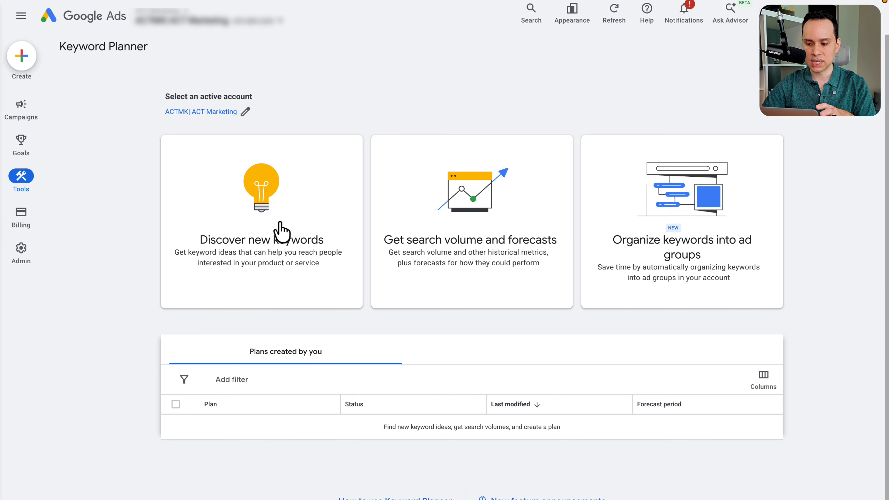
{"action": "left_click", "coordinate": [293, 270]}
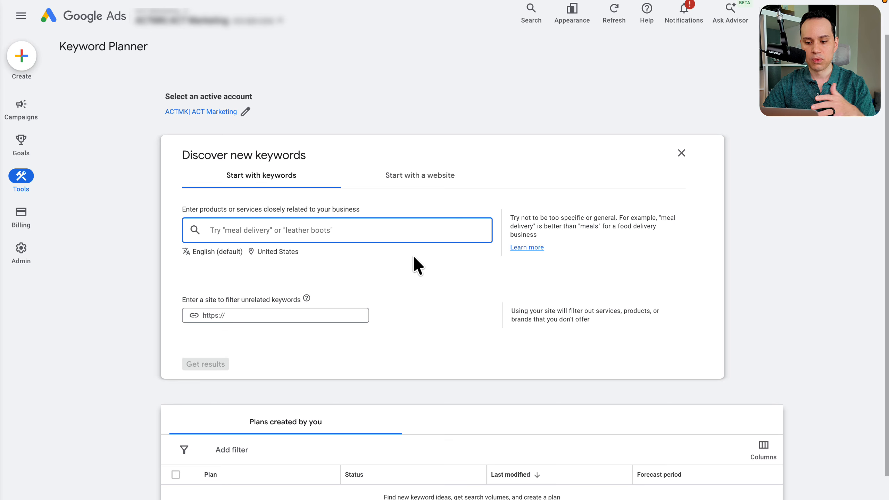
{"action": "left_click", "coordinate": [429, 180]}
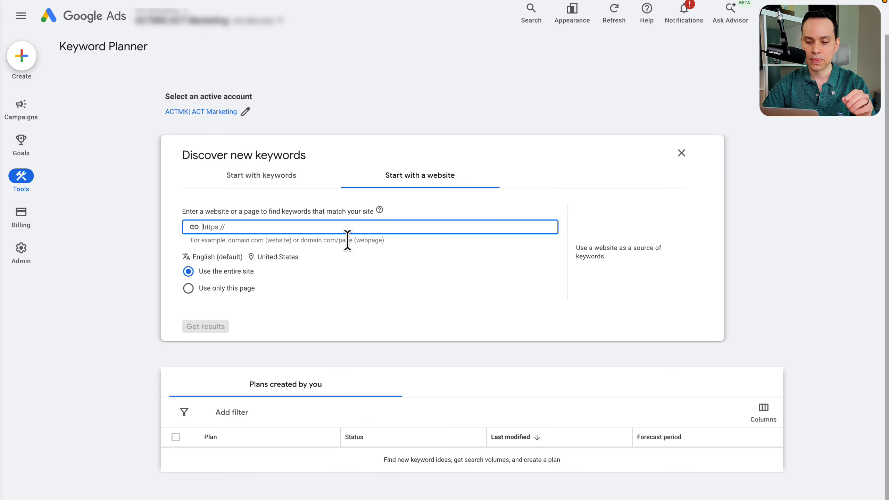
{"action": "left_click", "coordinate": [274, 189]}
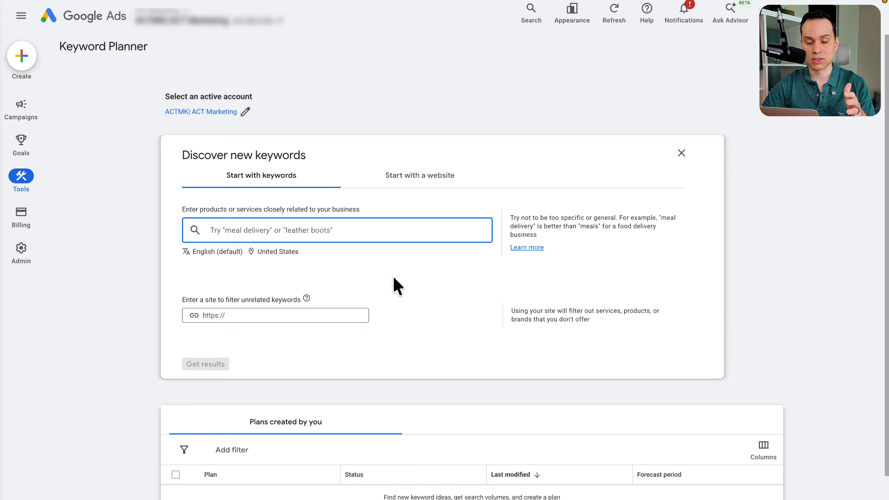
Step: Switch to the Google Search Ads Playbook document, open its Keyword Research section and hide the document outline
{"action": "key", "text": "ctrl+Right"}
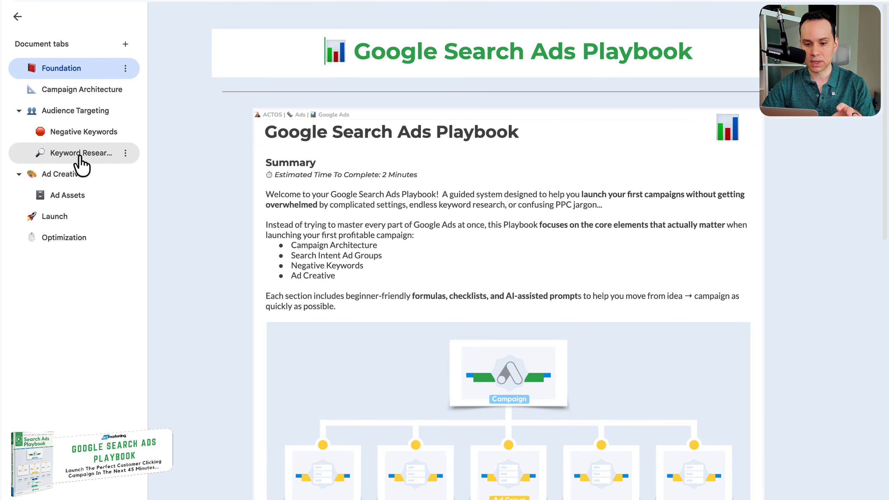
{"action": "left_click", "coordinate": [80, 158]}
{"action": "left_click", "coordinate": [15, 18]}
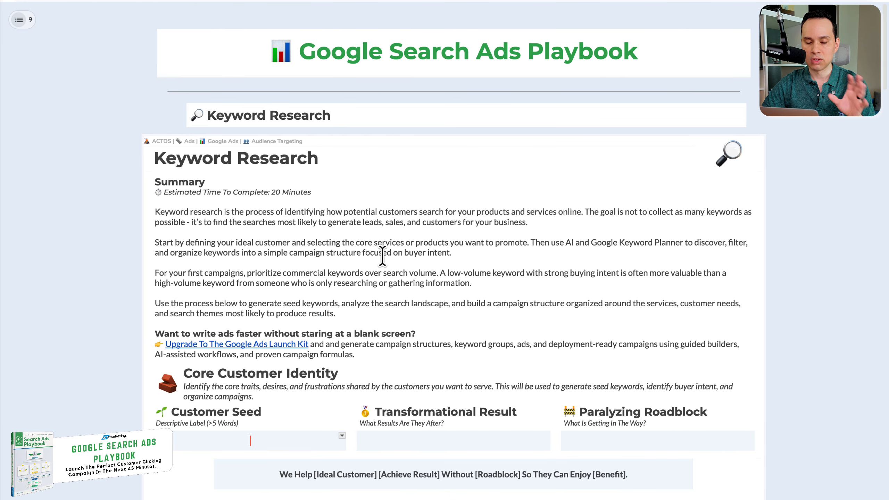
Step: Fill in Core Customer Identity with "Small business owners", accurate financial records as the result, being too busy as the roadblock, and the matching "We Help" statement
{"action": "scroll", "coordinate": [383, 224], "scroll_direction": "down", "scroll_amount": 3}
{"action": "scroll", "coordinate": [383, 224], "scroll_direction": "down", "scroll_amount": 7}
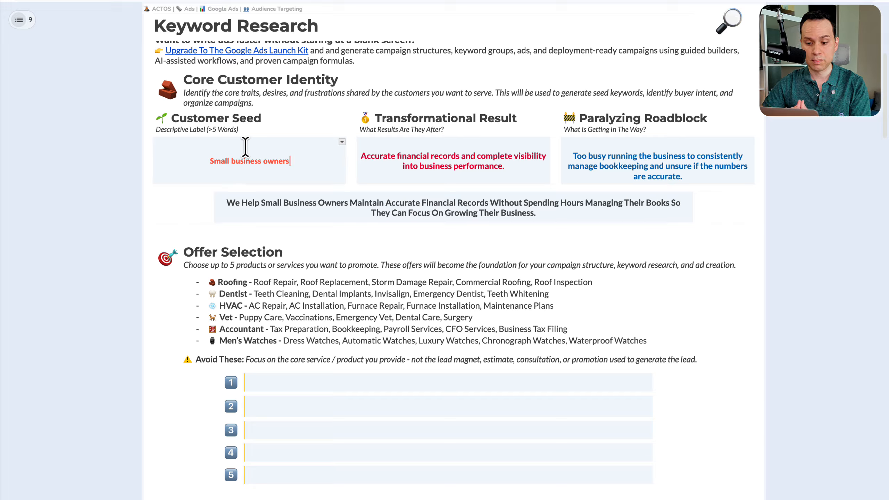
{"action": "left_click", "coordinate": [292, 161]}
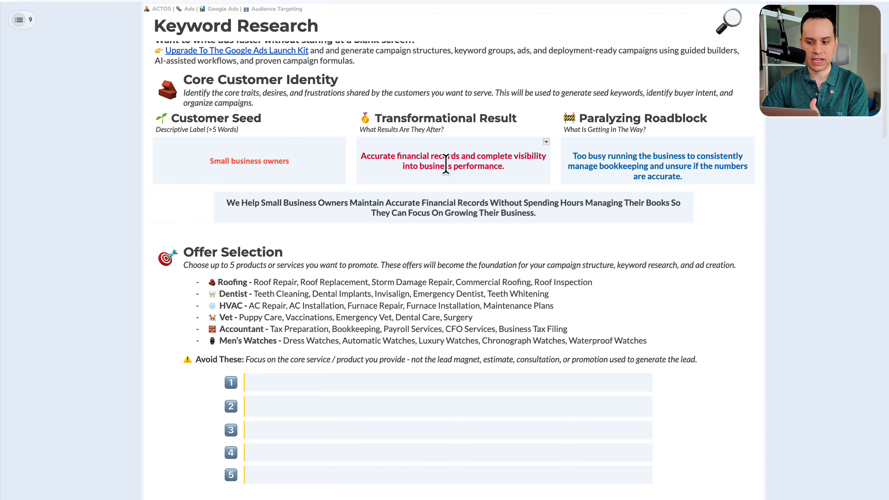
{"action": "left_click", "coordinate": [659, 159]}
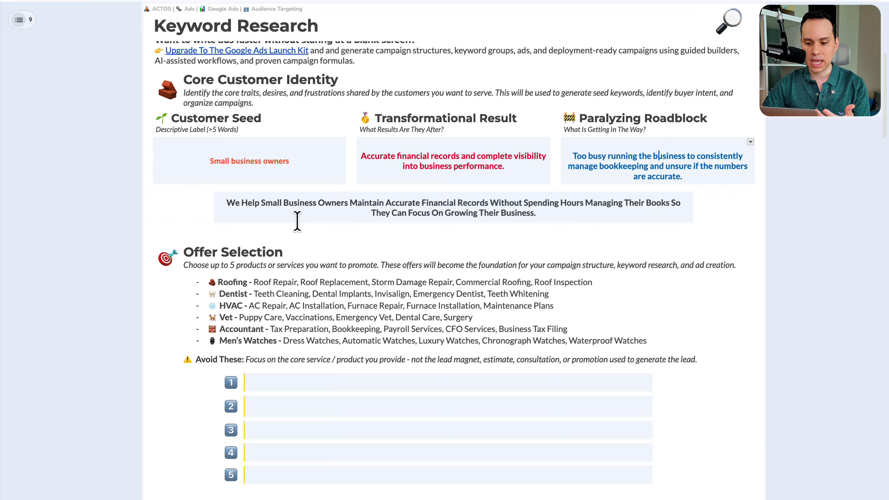
{"action": "left_click_drag", "start_coordinate": [233, 203], "coordinate": [508, 211]}
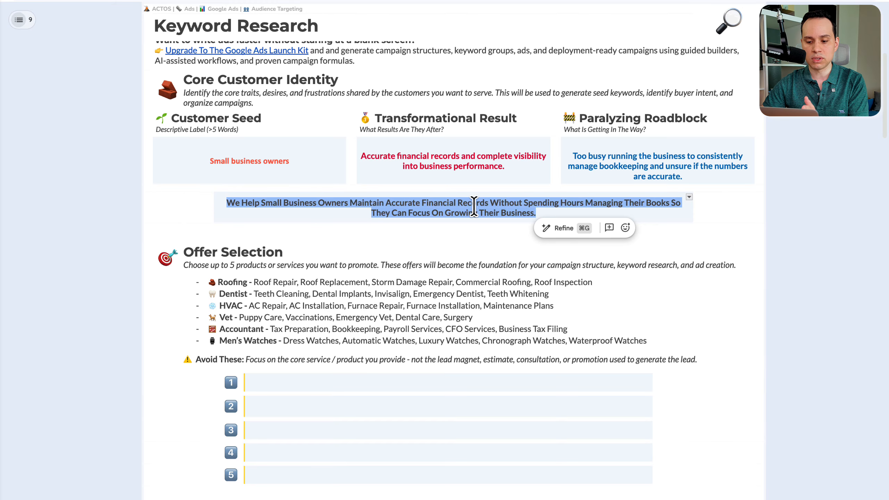
Step: Fill the five Offer Selection rows with Bookkeeping Services, Tax Preparation, Payroll Services, CFO Services and Catch-Up Bookkeeping, each with a short description
{"action": "scroll", "coordinate": [474, 207], "scroll_direction": "down", "scroll_amount": 5}
{"action": "left_click", "coordinate": [331, 225]}
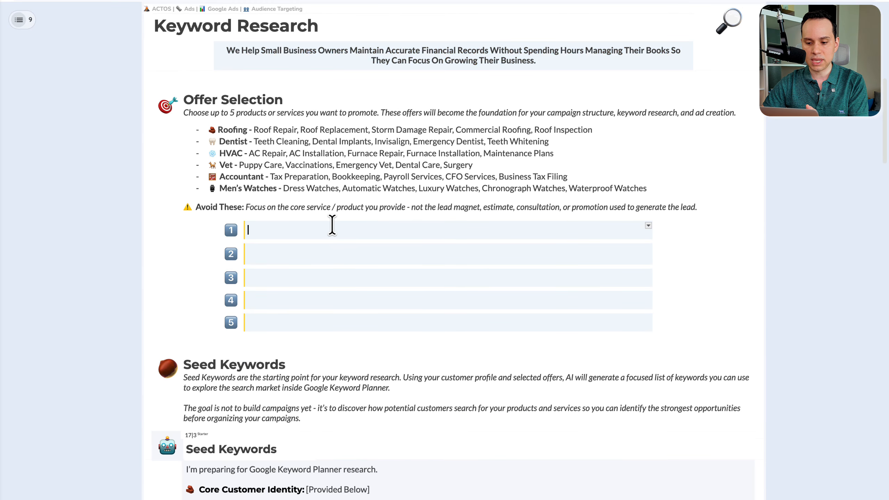
{"action": "scroll", "coordinate": [332, 224], "scroll_direction": "down", "scroll_amount": 2}
{"action": "scroll", "coordinate": [332, 225], "scroll_direction": "up", "scroll_amount": 1}
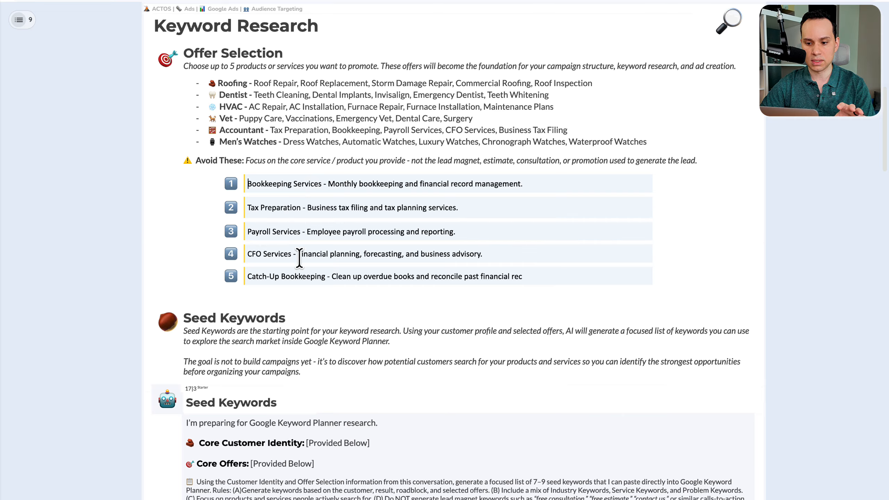
{"action": "left_click_drag", "start_coordinate": [209, 84], "coordinate": [652, 144]}
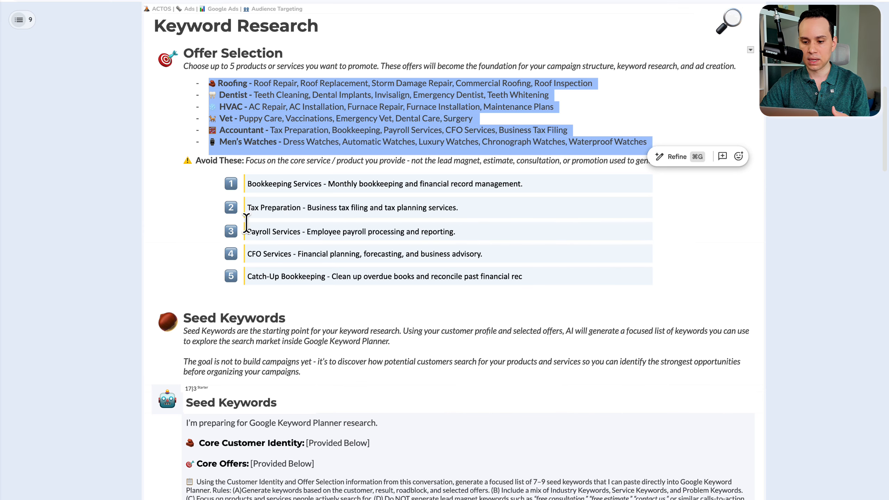
{"action": "left_click", "coordinate": [249, 183]}
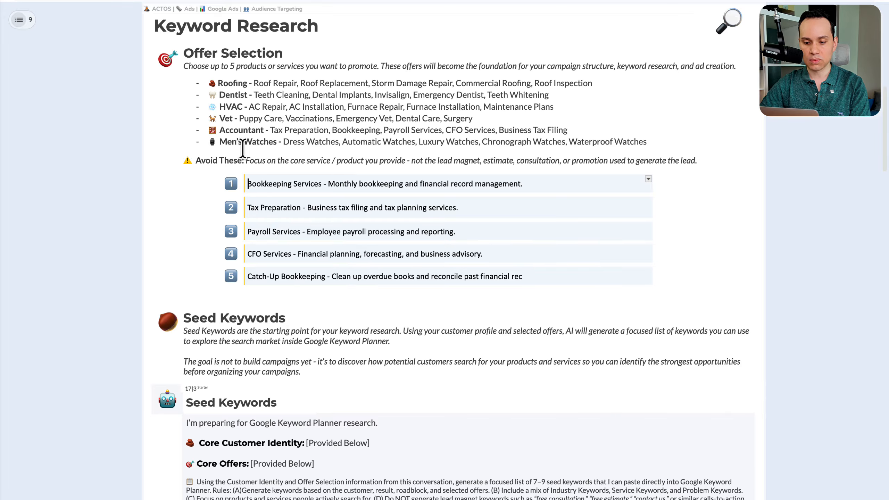
Step: Copy the entire Seed Keywords AI prompt, from "I'm preparing for Google Keyword Planner research" through the final consolidated list instruction
{"action": "scroll", "coordinate": [314, 217], "scroll_direction": "down", "scroll_amount": 4}
{"action": "scroll", "coordinate": [314, 217], "scroll_direction": "down", "scroll_amount": 6}
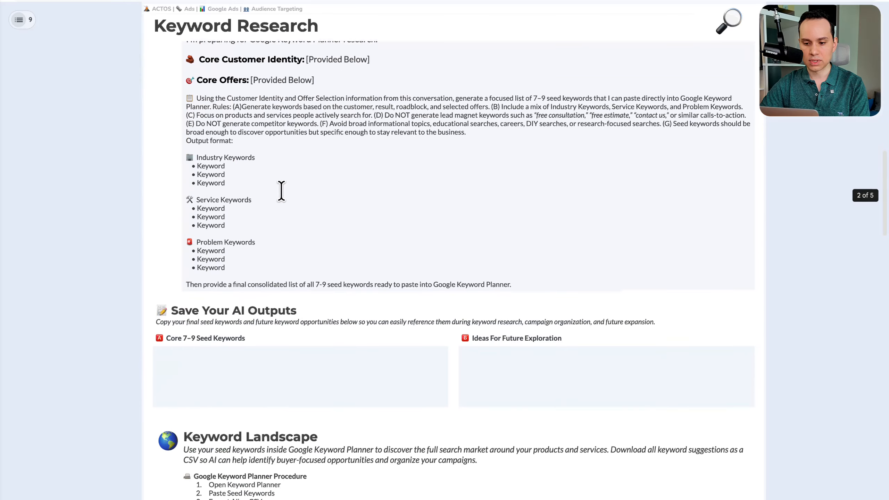
{"action": "scroll", "coordinate": [280, 191], "scroll_direction": "up", "scroll_amount": 2}
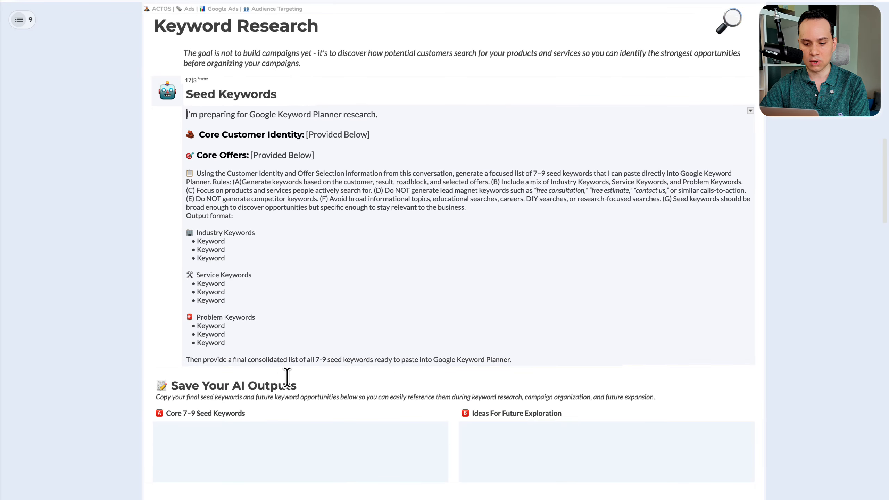
{"action": "left_click", "coordinate": [520, 359], "text": "shift"}
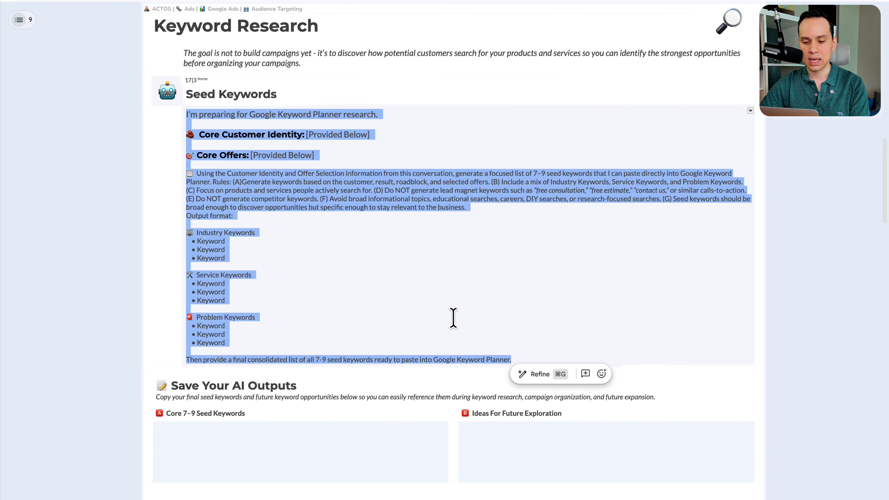
Step: Paste the copied Seed Keywords prompt into a new ChatGPT conversation without sending it
{"action": "scroll", "coordinate": [437, 304], "scroll_direction": "up", "scroll_amount": 17}
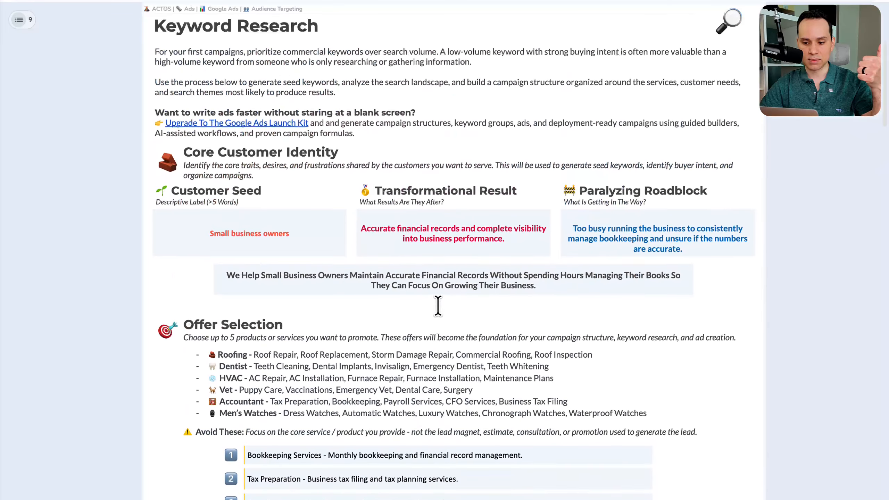
{"action": "scroll", "coordinate": [421, 293], "scroll_direction": "down", "scroll_amount": 3}
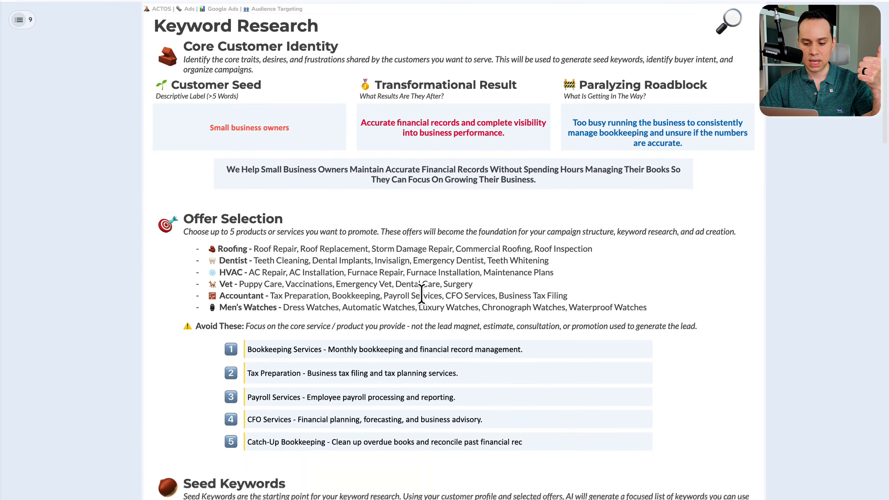
{"action": "scroll", "coordinate": [327, 337], "scroll_direction": "down", "scroll_amount": 3}
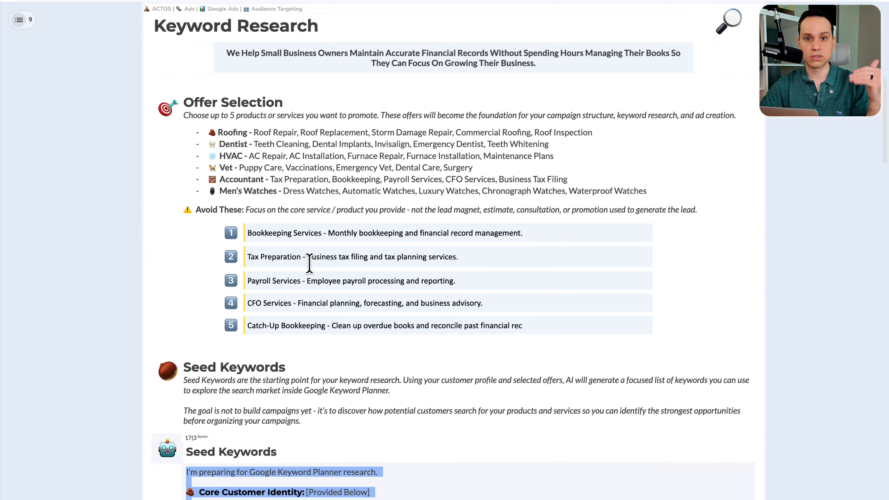
{"action": "scroll", "coordinate": [309, 263], "scroll_direction": "down", "scroll_amount": 5}
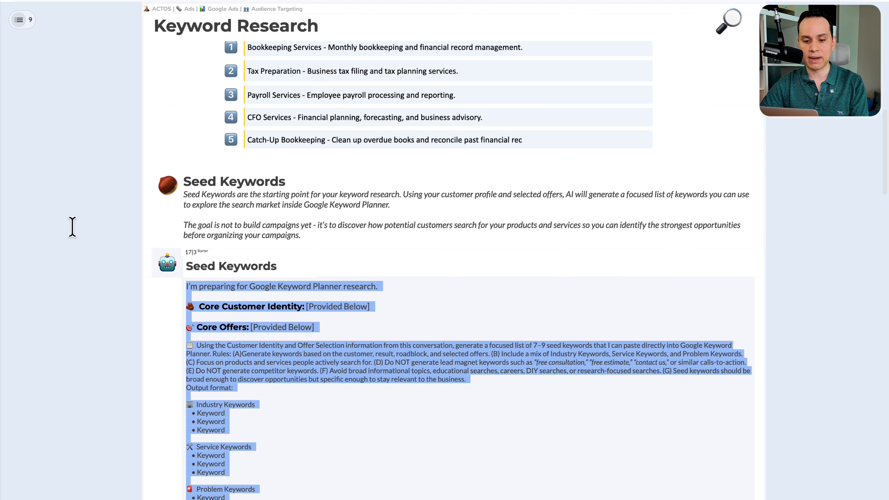
{"action": "mouse_move", "coordinate": [2, 207]}
{"action": "left_click", "coordinate": [117, 235]}
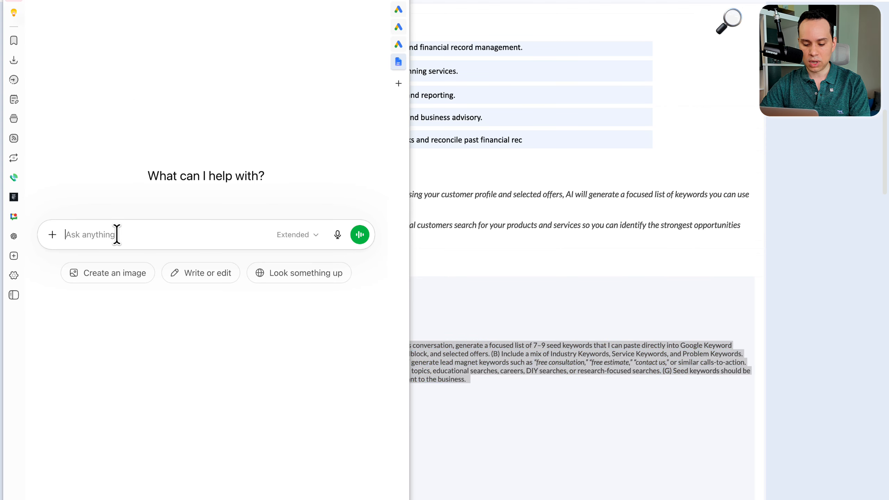
{"action": "key", "text": "super+v"}
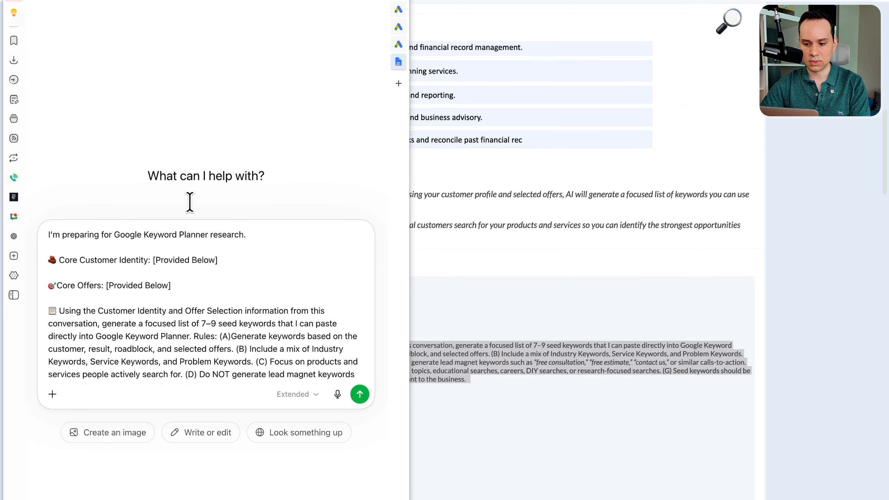
Step: Replace the prompt's Core Customer Identity and Core Offers placeholders with the playbook's "We Help Small Business Owners" statement and its five offers
{"action": "left_click", "coordinate": [485, 210]}
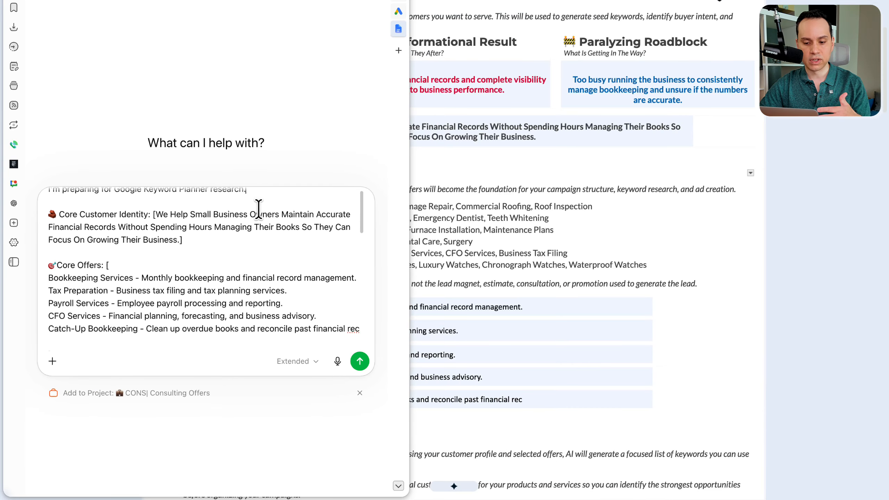
{"action": "scroll", "coordinate": [258, 206], "scroll_direction": "down", "scroll_amount": 2}
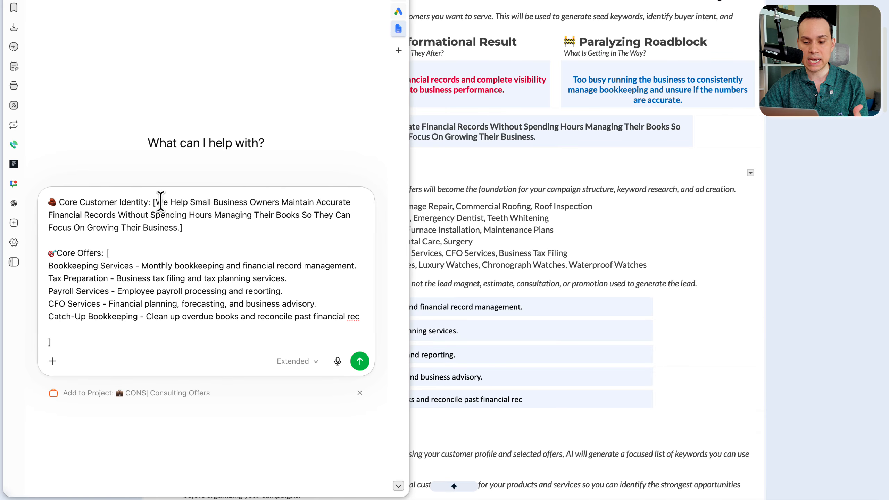
{"action": "left_click_drag", "start_coordinate": [157, 203], "coordinate": [182, 227]}
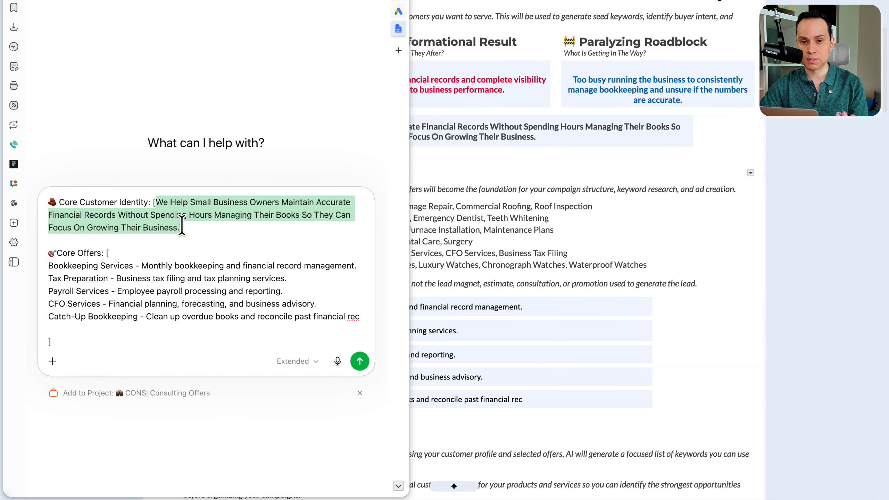
{"action": "scroll", "coordinate": [180, 224], "scroll_direction": "down", "scroll_amount": 3}
{"action": "scroll", "coordinate": [148, 235], "scroll_direction": "up", "scroll_amount": 1}
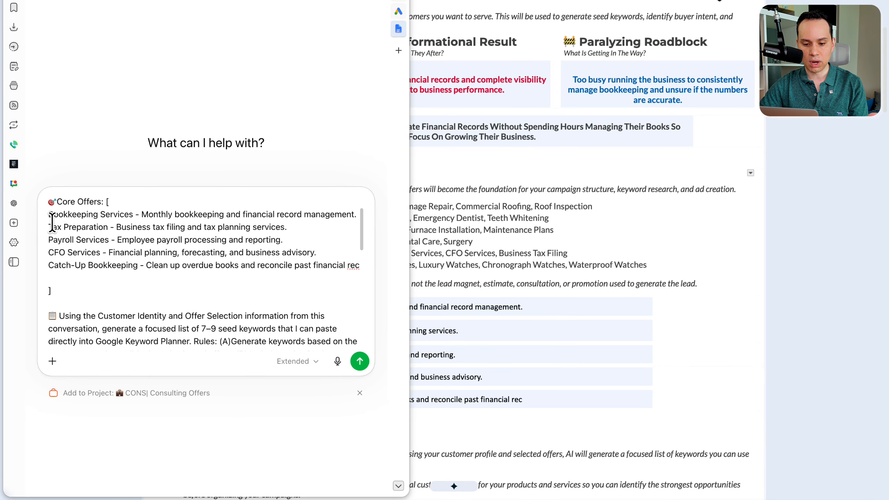
Step: Review the inserted offers and the rules in the Seed Keywords prompt, and send it to ChatGPT
{"action": "left_click_drag", "start_coordinate": [49, 215], "coordinate": [127, 276]}
{"action": "scroll", "coordinate": [133, 276], "scroll_direction": "down", "scroll_amount": 5}
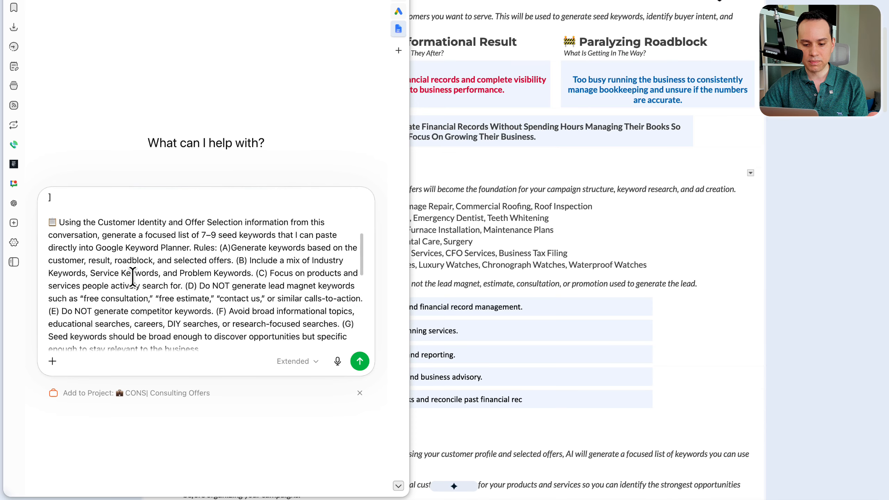
{"action": "scroll", "coordinate": [133, 277], "scroll_direction": "down", "scroll_amount": 5}
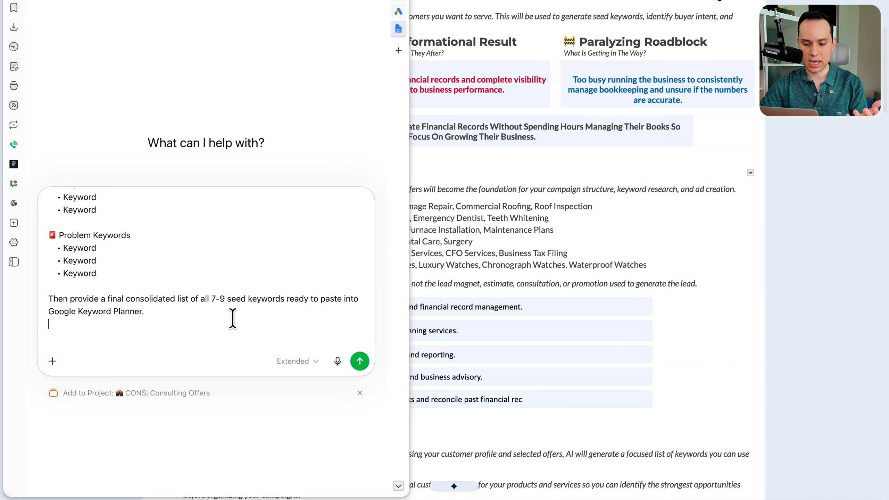
{"action": "key", "text": "Return"}
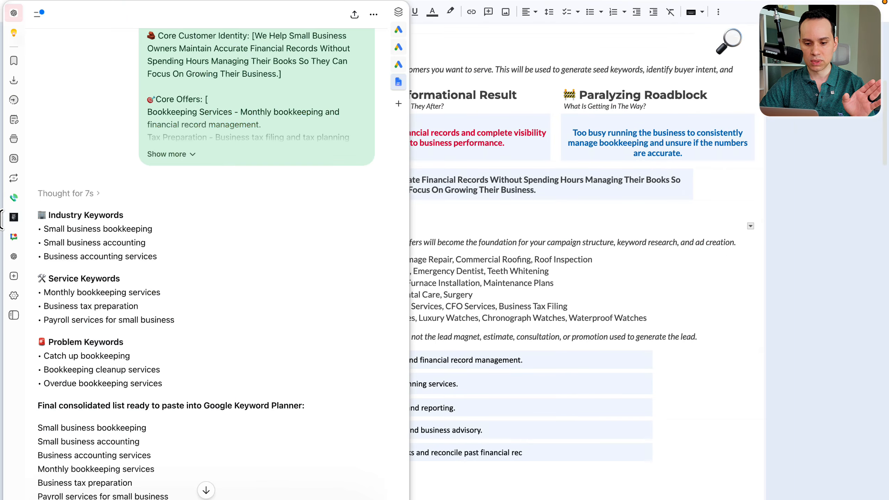
Step: Run a Discover new keywords search in Google Keyword Planner with the nine keywords from ChatGPT's final consolidated list
{"action": "scroll", "coordinate": [145, 230], "scroll_direction": "down", "scroll_amount": 5}
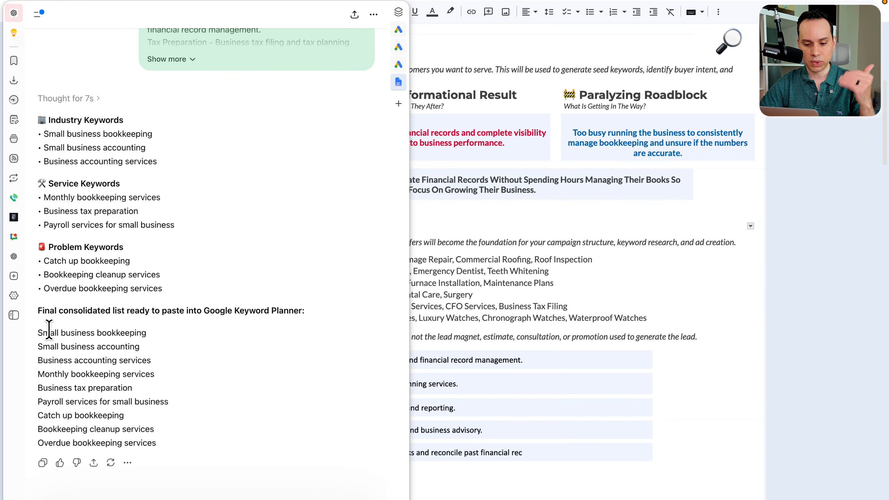
{"action": "left_click_drag", "start_coordinate": [37, 333], "coordinate": [184, 450]}
{"action": "key", "text": "super+c"}
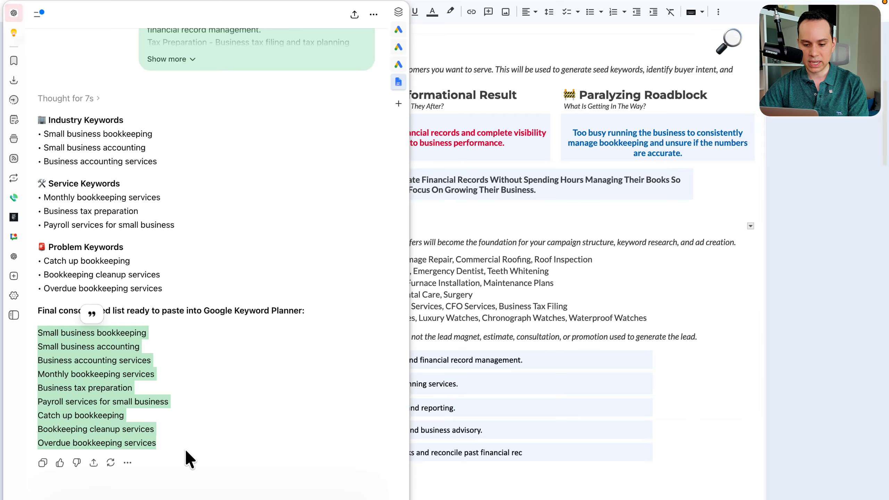
{"action": "key", "text": "super+Tab"}
{"action": "left_click", "coordinate": [347, 232]}
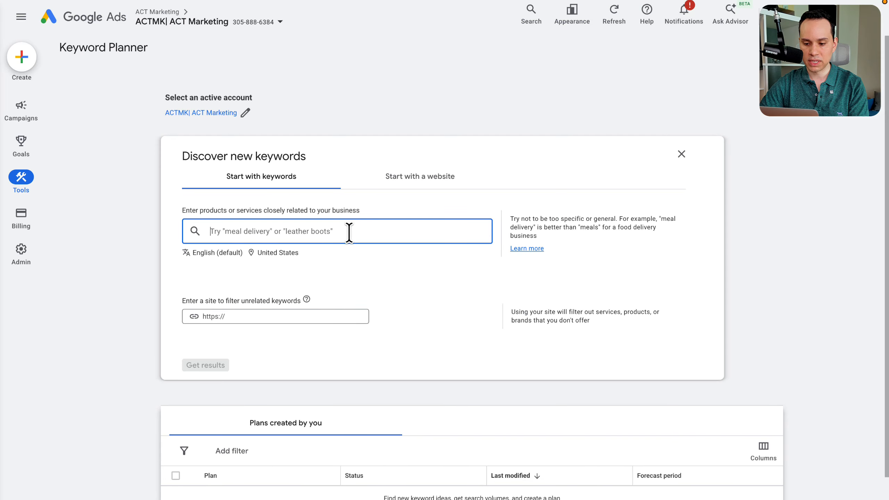
{"action": "key", "text": "super+v"}
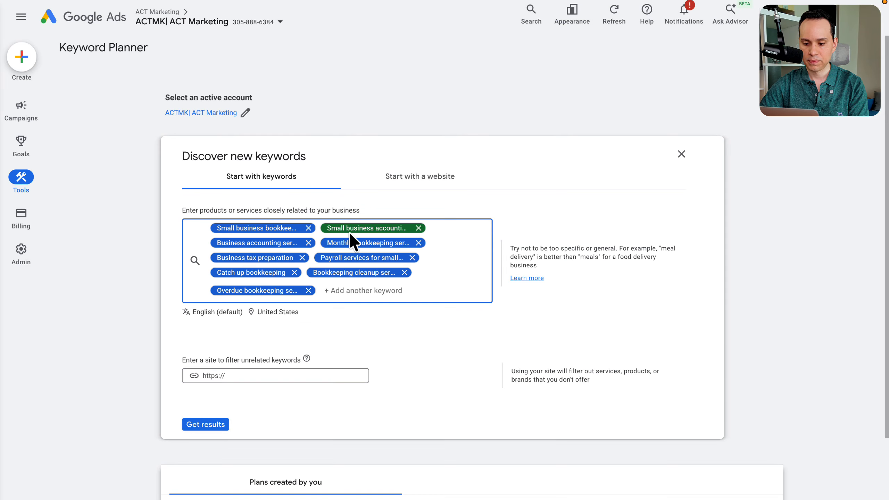
{"action": "left_click", "coordinate": [203, 426]}
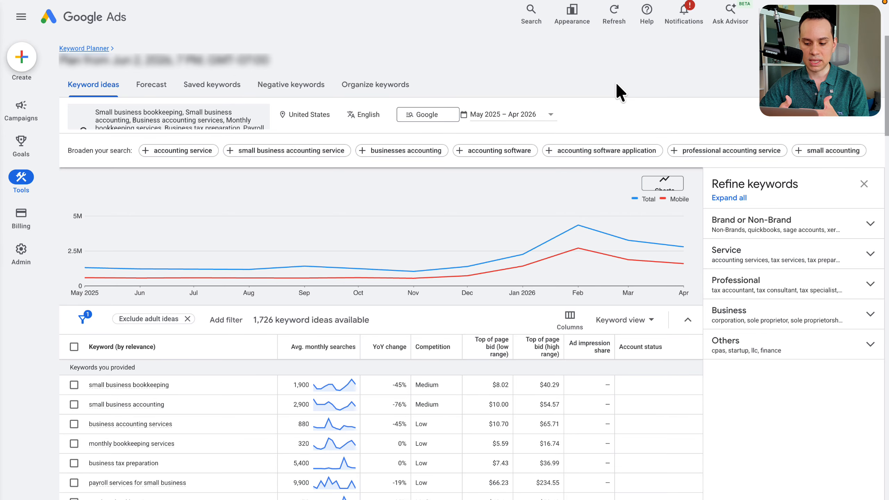
{"action": "scroll", "coordinate": [575, 346], "scroll_direction": "down", "scroll_amount": 5}
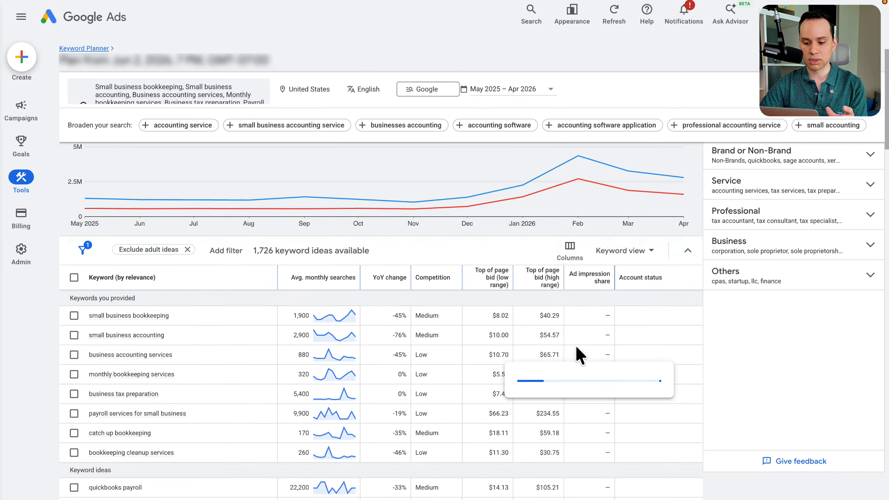
{"action": "scroll", "coordinate": [575, 345], "scroll_direction": "down", "scroll_amount": 10}
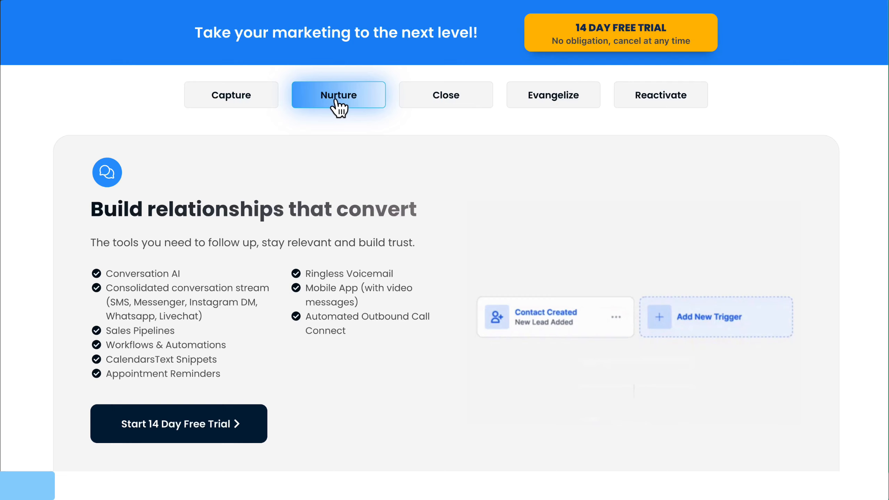
{"action": "left_click", "coordinate": [416, 102]}
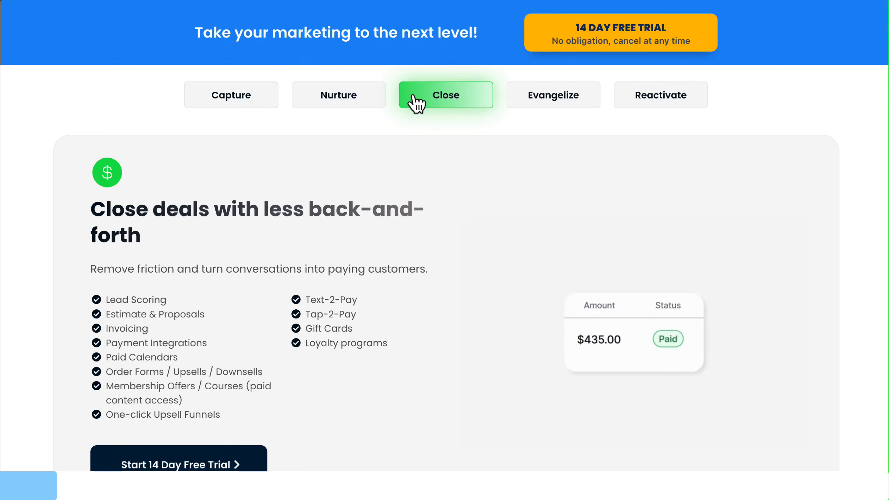
{"action": "left_click", "coordinate": [525, 105]}
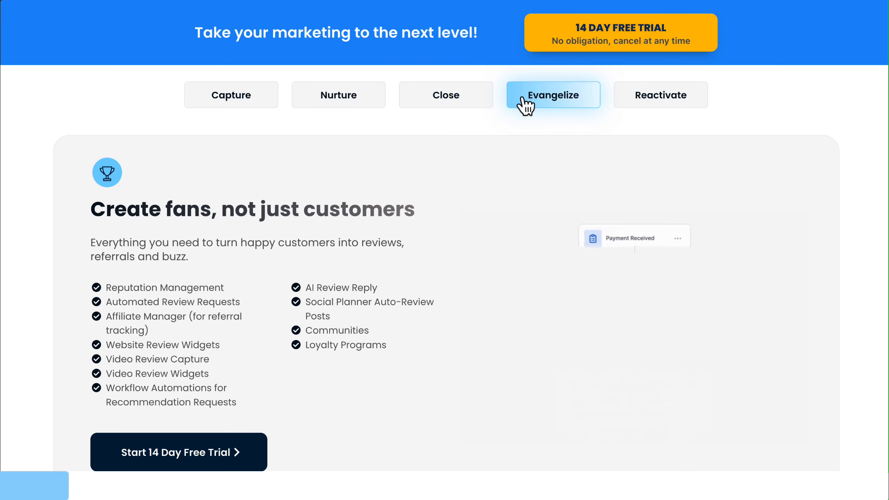
{"action": "left_click", "coordinate": [630, 105]}
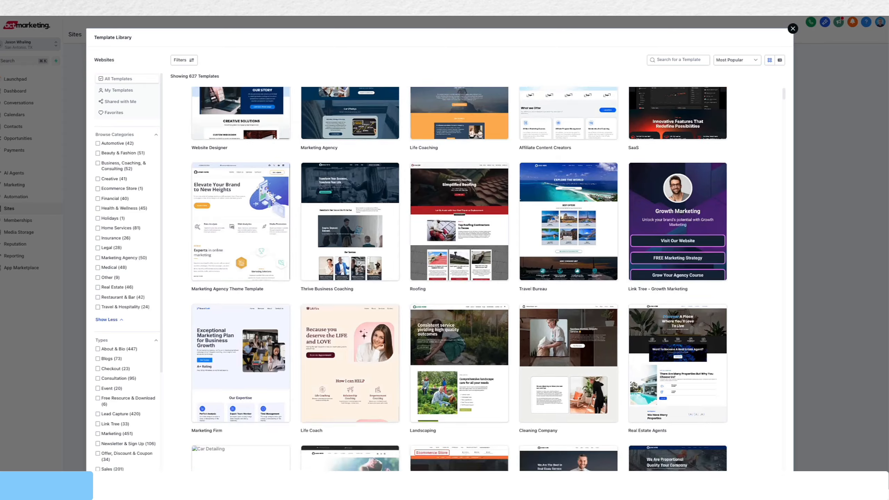
{"action": "scroll", "coordinate": [460, 279], "scroll_direction": "down", "scroll_amount": 15}
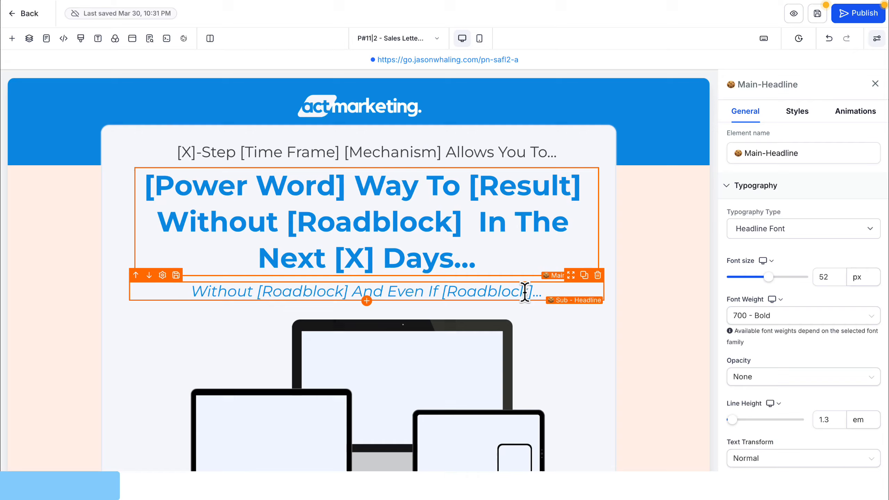
{"action": "left_click_drag", "start_coordinate": [377, 292], "coordinate": [350, 298]}
{"action": "left_click", "coordinate": [12, 39]}
{"action": "scroll", "coordinate": [133, 207], "scroll_direction": "down", "scroll_amount": 15}
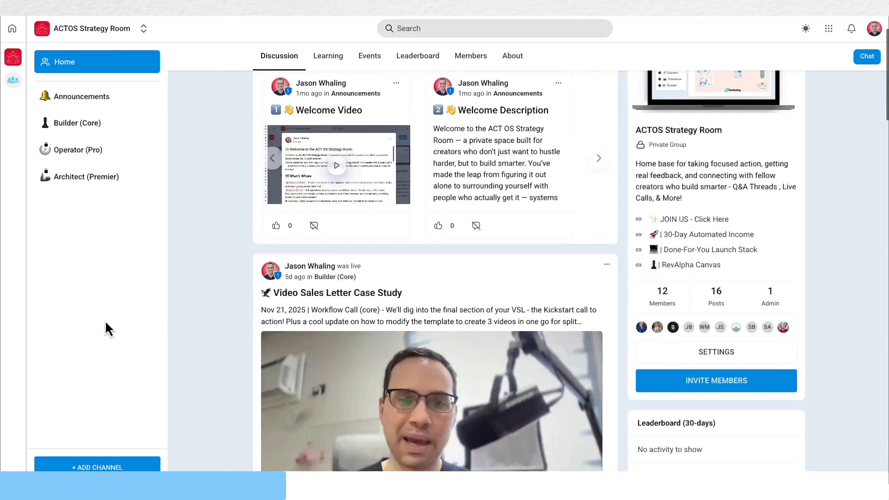
{"action": "scroll", "coordinate": [141, 312], "scroll_direction": "down", "scroll_amount": 20}
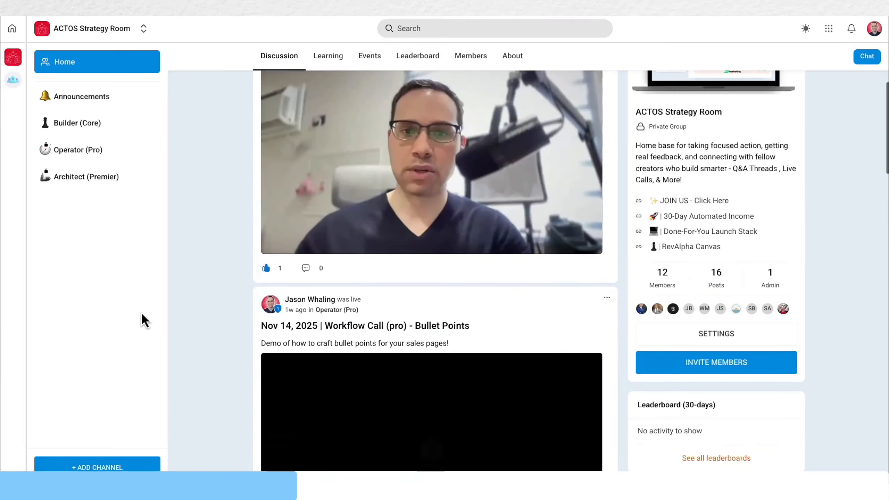
{"action": "scroll", "coordinate": [142, 315], "scroll_direction": "down", "scroll_amount": 20}
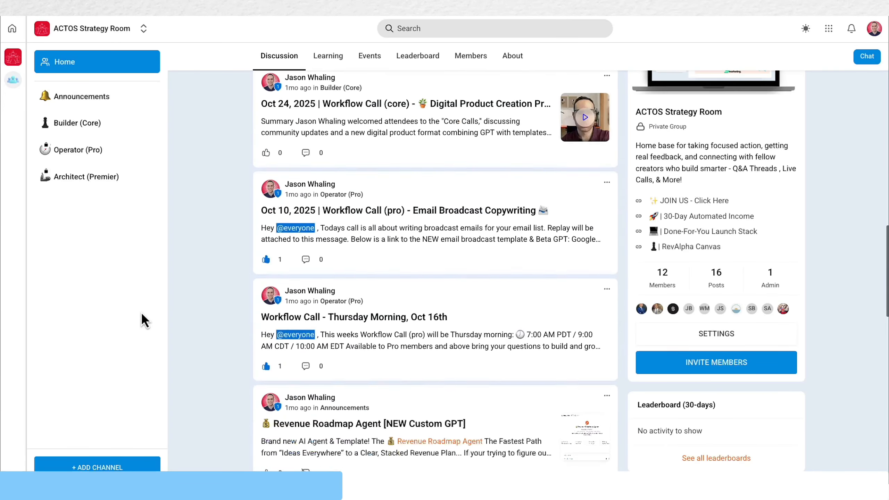
{"action": "scroll", "coordinate": [142, 314], "scroll_direction": "down", "scroll_amount": 5}
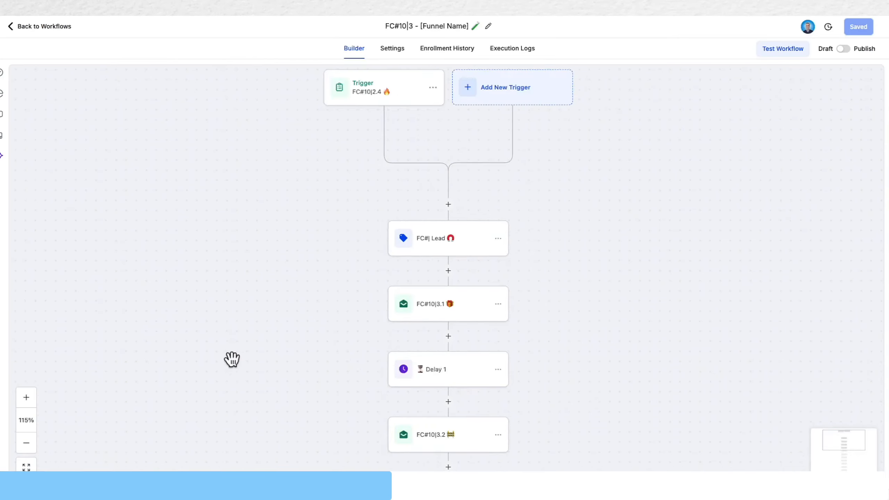
{"action": "scroll", "coordinate": [232, 359], "scroll_direction": "down", "scroll_amount": 10}
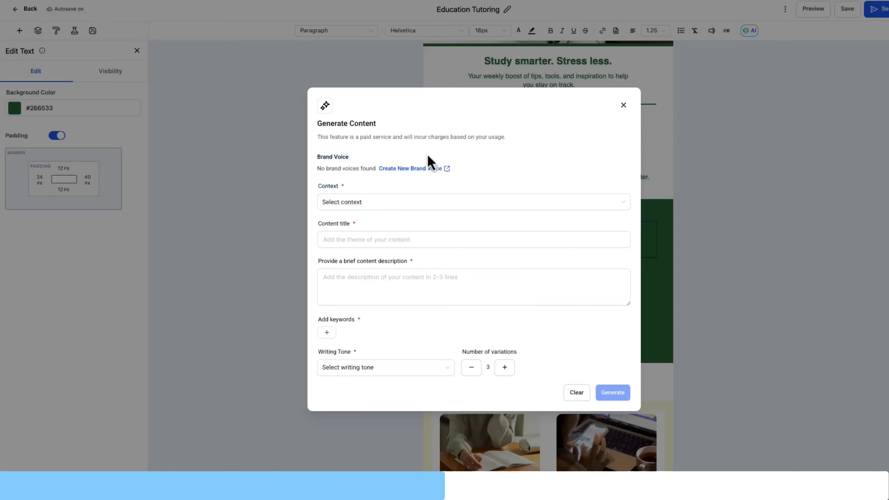
{"action": "left_click", "coordinate": [371, 202]}
{"action": "left_click", "coordinate": [370, 245]}
{"action": "left_click", "coordinate": [357, 272]}
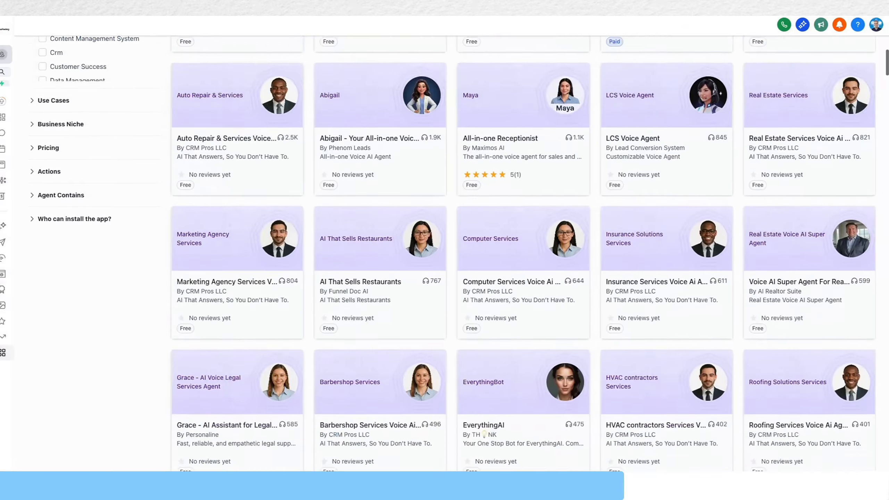
{"action": "scroll", "coordinate": [523, 245], "scroll_direction": "down", "scroll_amount": 15}
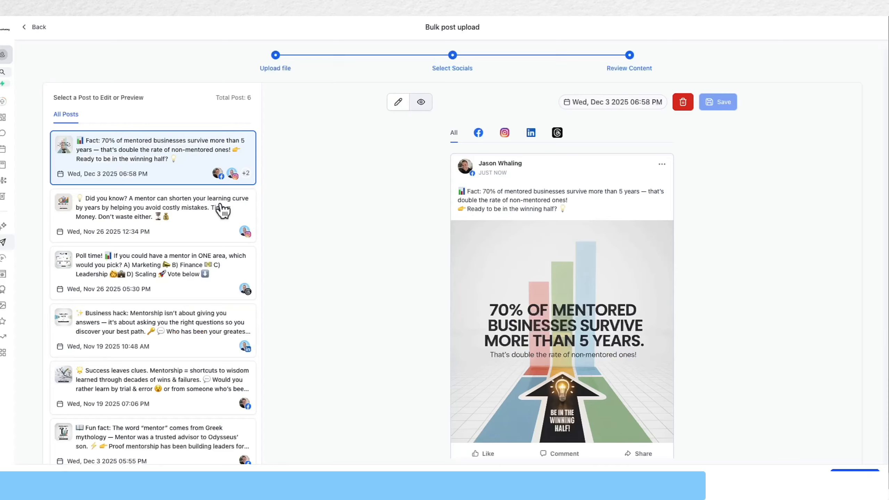
{"action": "left_click", "coordinate": [199, 272]}
{"action": "left_click", "coordinate": [199, 324]}
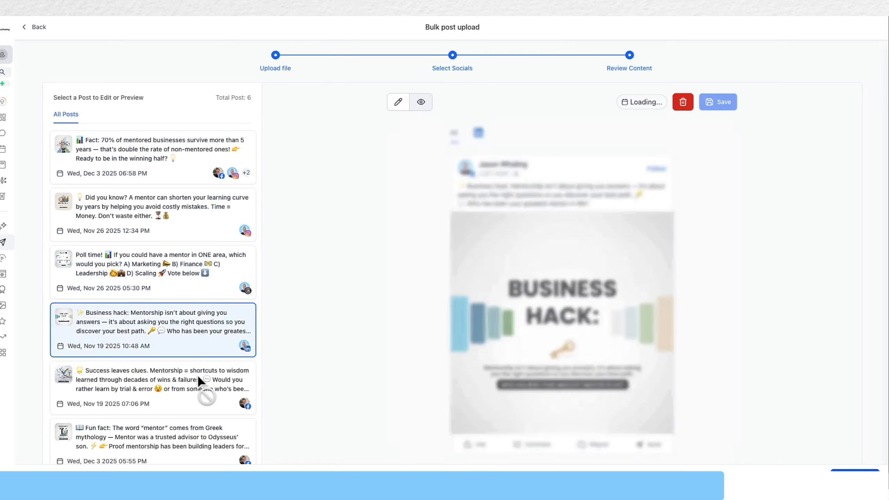
Step: In the "Success leaves clues" bulk post, make the closing question bold and italicize the part after its emoji
{"action": "left_click", "coordinate": [198, 375]}
{"action": "left_click", "coordinate": [406, 221]}
{"action": "key", "text": "Return"}
{"action": "key", "text": "shift+Down"}
{"action": "left_click", "coordinate": [447, 269]}
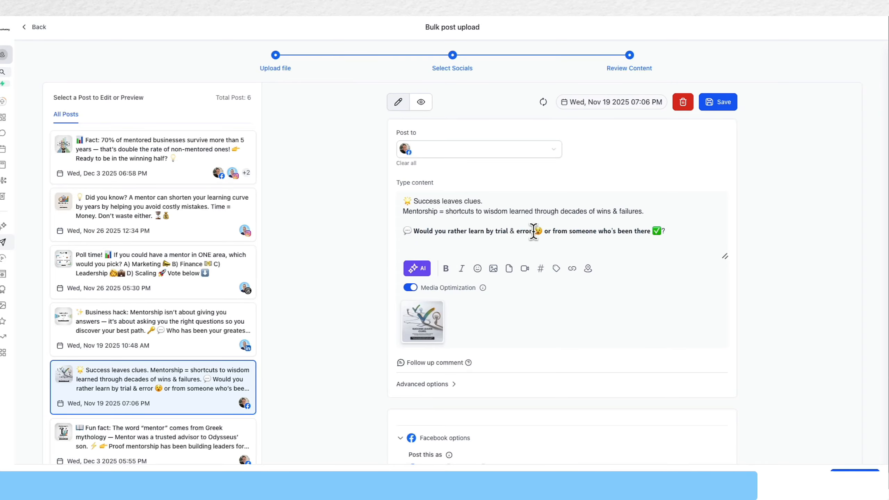
{"action": "left_click", "coordinate": [541, 232]}
{"action": "key", "text": "shift+Down"}
{"action": "left_click", "coordinate": [463, 272]}
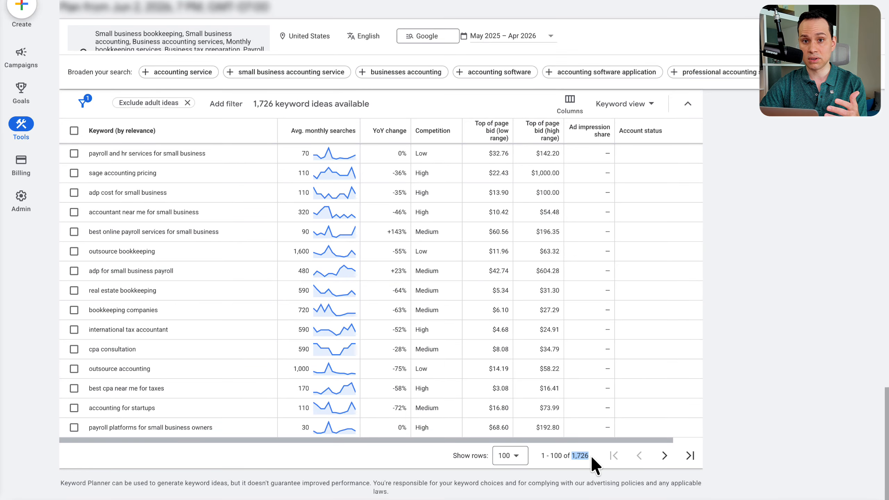
Step: Show 500 keyword ideas per page and review the search volumes, competition and bids down the list
{"action": "left_click", "coordinate": [515, 460]}
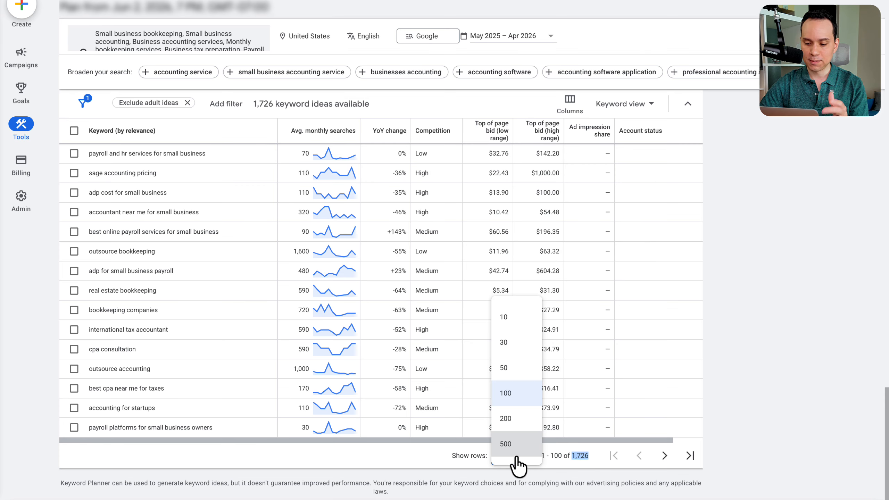
{"action": "left_click", "coordinate": [516, 445]}
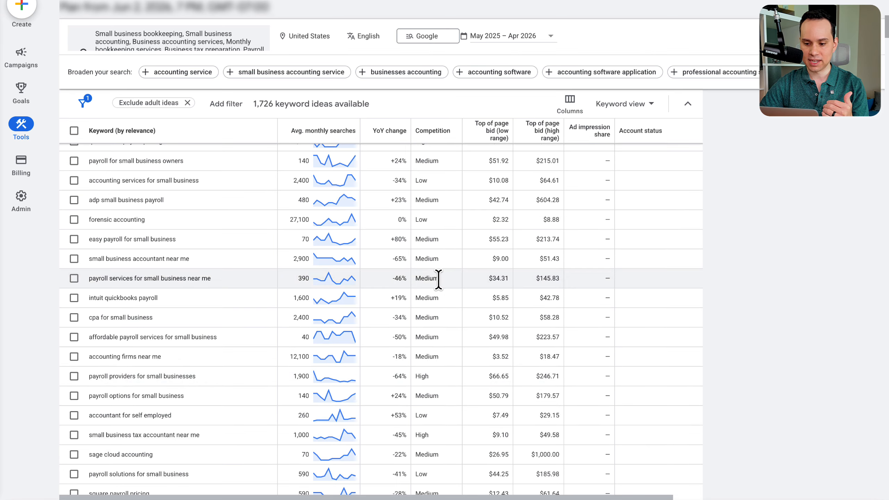
{"action": "scroll", "coordinate": [440, 288], "scroll_direction": "up", "scroll_amount": 10}
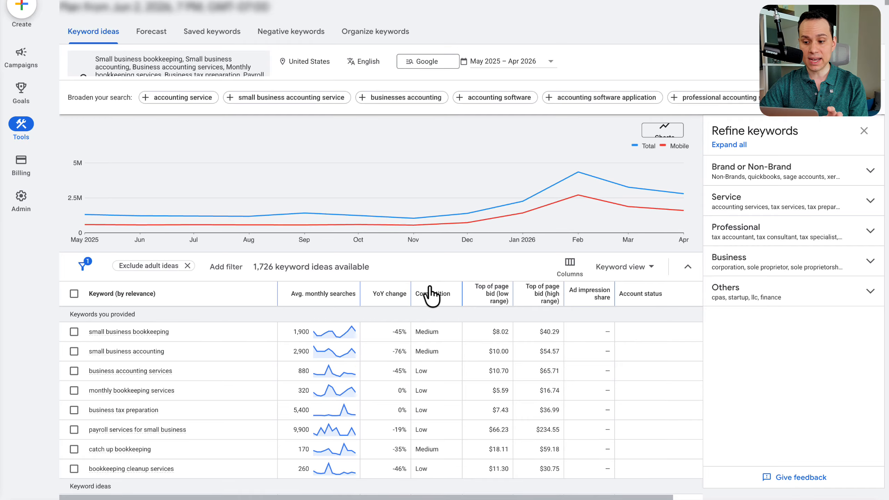
{"action": "scroll", "coordinate": [431, 290], "scroll_direction": "down", "scroll_amount": 4}
{"action": "scroll", "coordinate": [155, 231], "scroll_direction": "down", "scroll_amount": 15}
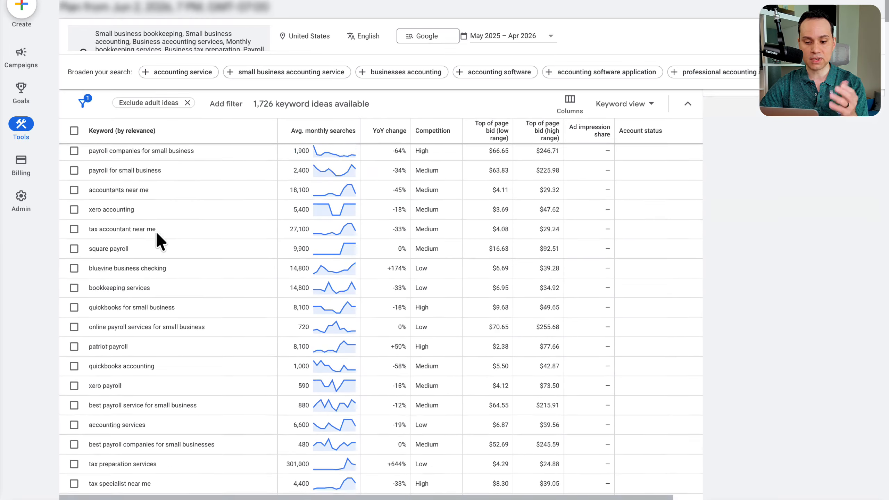
{"action": "scroll", "coordinate": [155, 231], "scroll_direction": "down", "scroll_amount": 12}
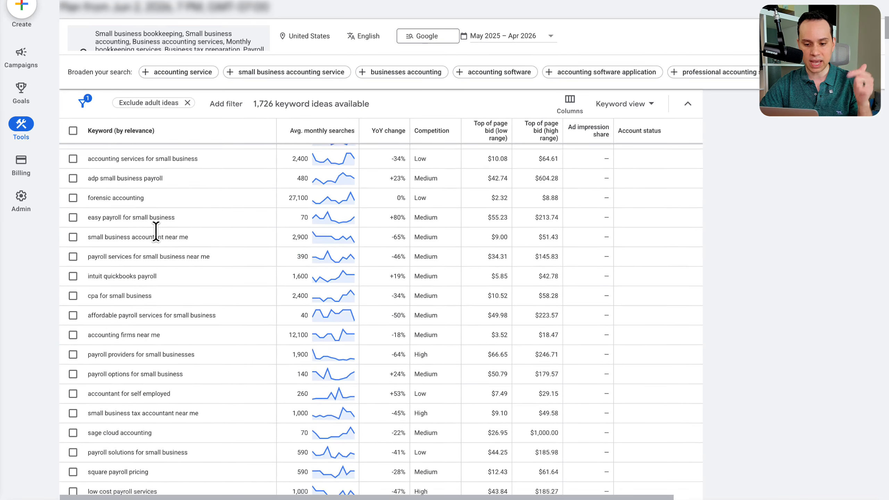
{"action": "scroll", "coordinate": [156, 231], "scroll_direction": "down", "scroll_amount": 8}
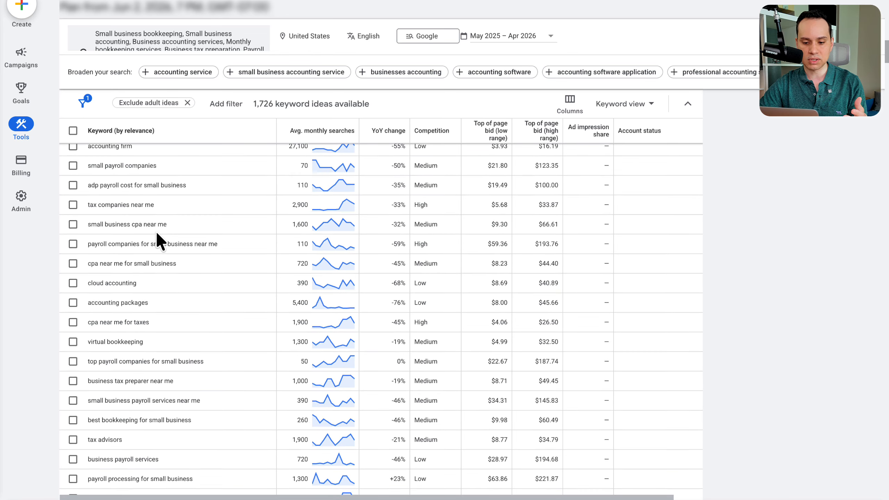
{"action": "scroll", "coordinate": [156, 231], "scroll_direction": "down", "scroll_amount": 8}
Step: Download all the keyword ideas as a .csv file
{"action": "scroll", "coordinate": [213, 336], "scroll_direction": "up", "scroll_amount": 15}
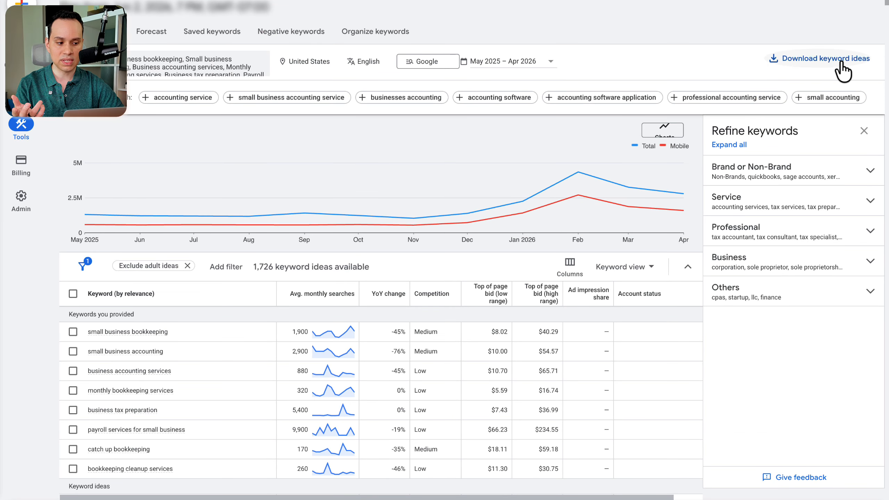
{"action": "left_click", "coordinate": [813, 71]}
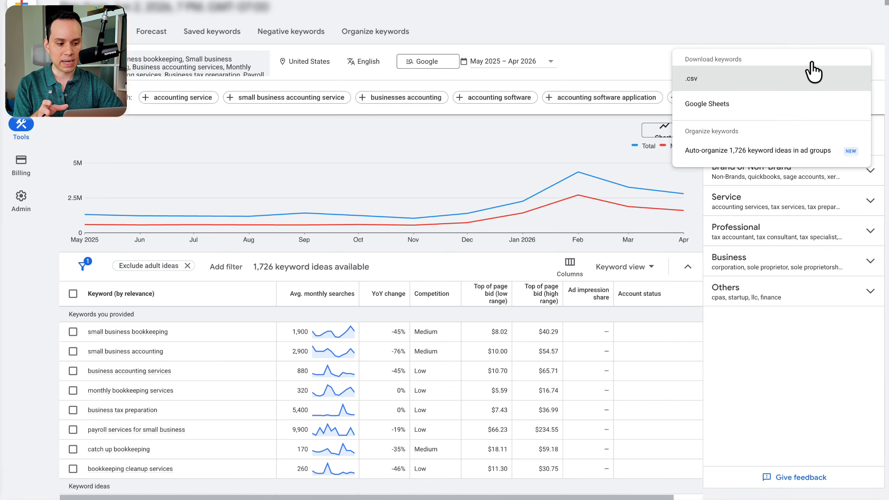
{"action": "left_click", "coordinate": [718, 85]}
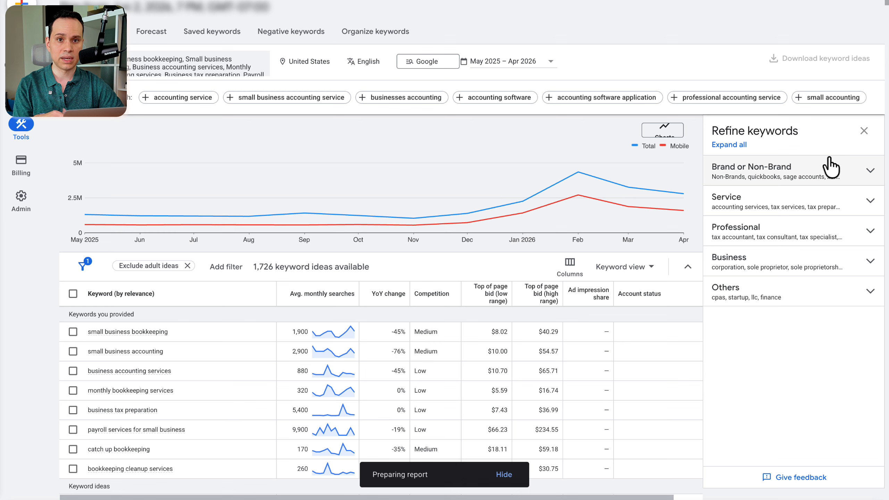
Step: Expand the Brand or Non-Brand group under Refine keywords and examine its software and company brand entries
{"action": "left_click", "coordinate": [866, 174]}
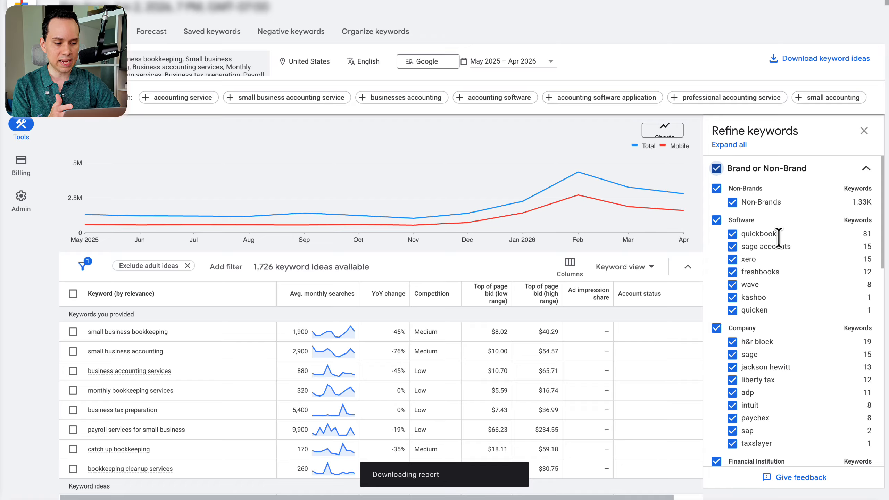
{"action": "scroll", "coordinate": [779, 238], "scroll_direction": "down", "scroll_amount": 2}
{"action": "scroll", "coordinate": [779, 238], "scroll_direction": "up", "scroll_amount": 2}
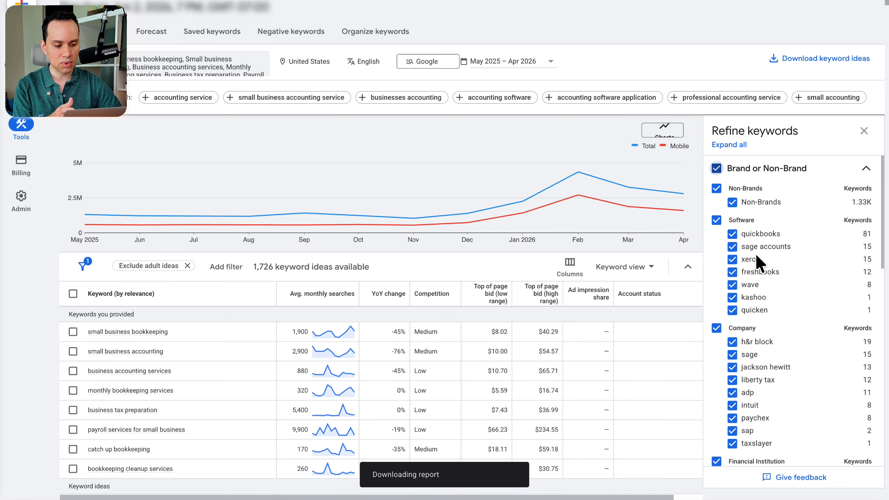
Step: Exclude all Software and Company brand keywords from the ideas in the Brand or Non-Brand refinements
{"action": "scroll", "coordinate": [773, 249], "scroll_direction": "down", "scroll_amount": 6}
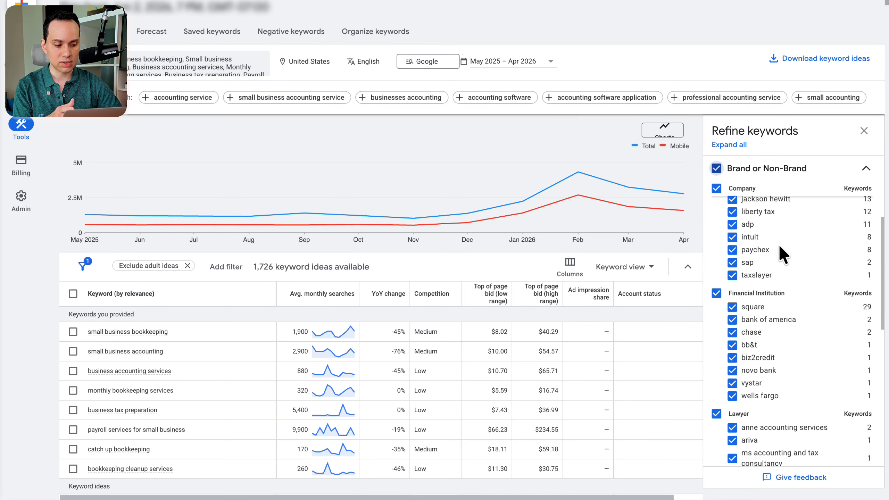
{"action": "scroll", "coordinate": [779, 245], "scroll_direction": "down", "scroll_amount": 8}
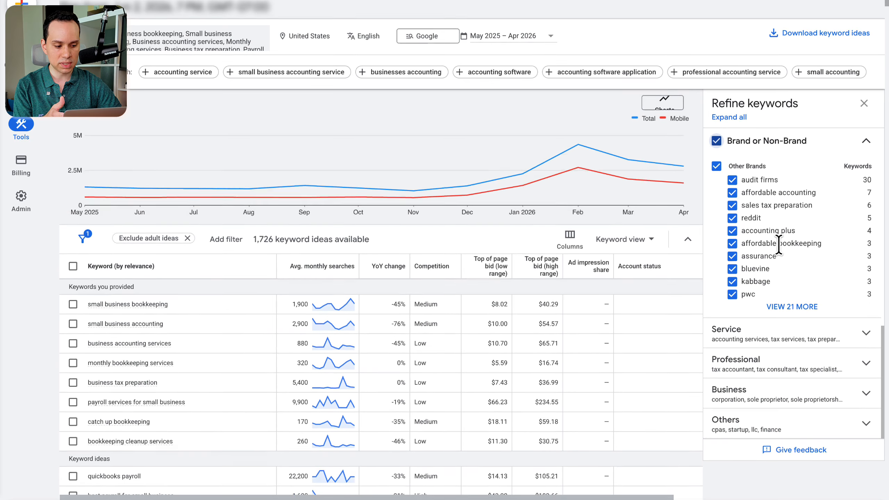
{"action": "scroll", "coordinate": [799, 270], "scroll_direction": "up", "scroll_amount": 10}
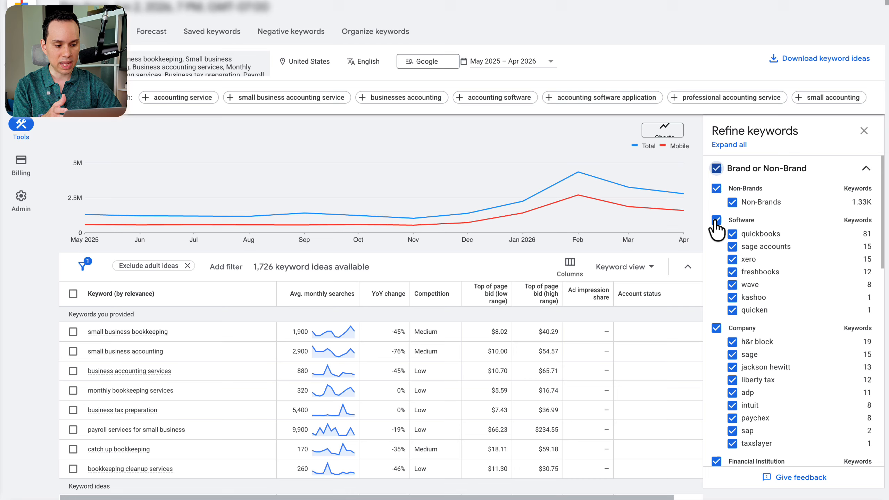
{"action": "left_click", "coordinate": [715, 221]}
{"action": "scroll", "coordinate": [791, 267], "scroll_direction": "down", "scroll_amount": 3}
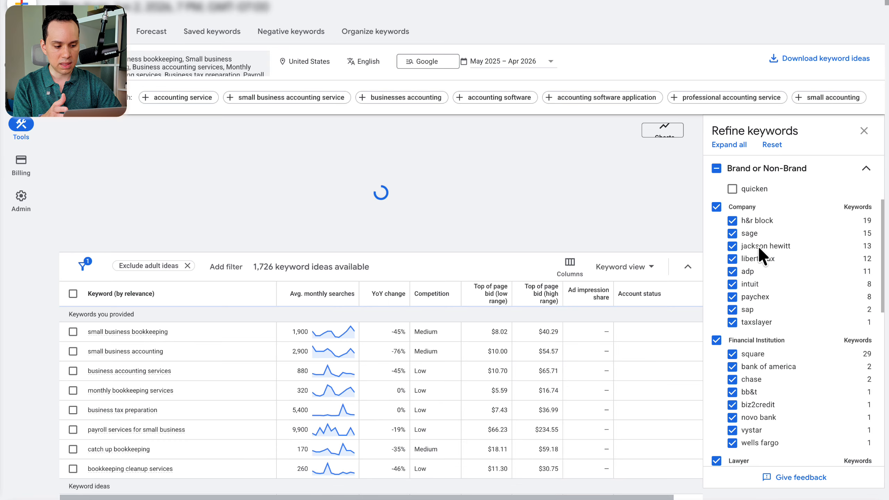
{"action": "left_click", "coordinate": [717, 208]}
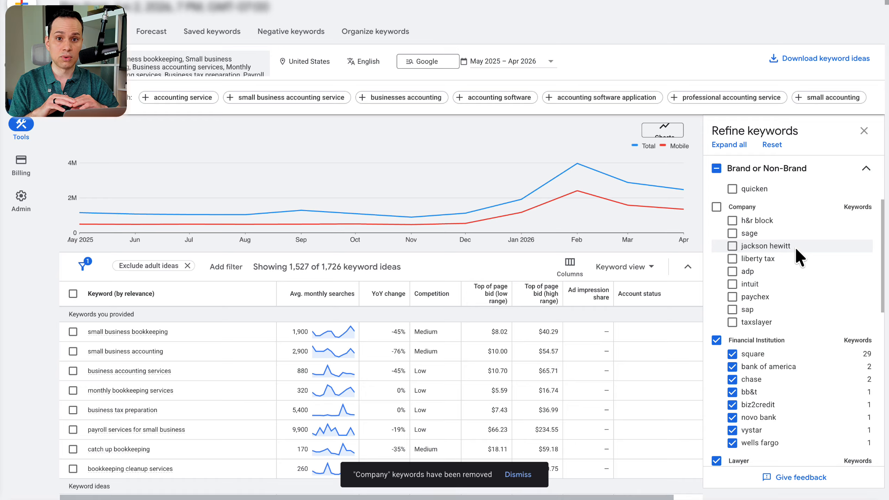
{"action": "scroll", "coordinate": [788, 238], "scroll_direction": "up", "scroll_amount": 4}
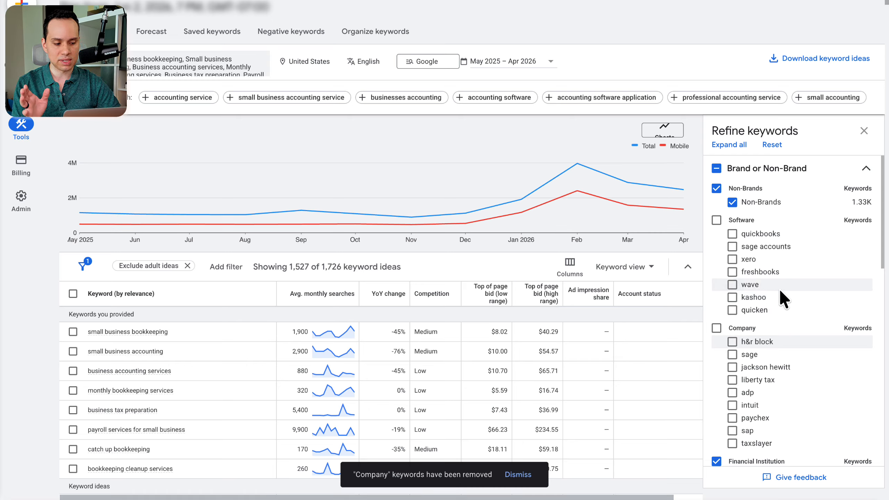
Step: Exclude the entire Other Brands category, including audit firms and pwc, from the keyword ideas
{"action": "scroll", "coordinate": [790, 268], "scroll_direction": "down", "scroll_amount": 3}
{"action": "scroll", "coordinate": [790, 269], "scroll_direction": "down", "scroll_amount": 5}
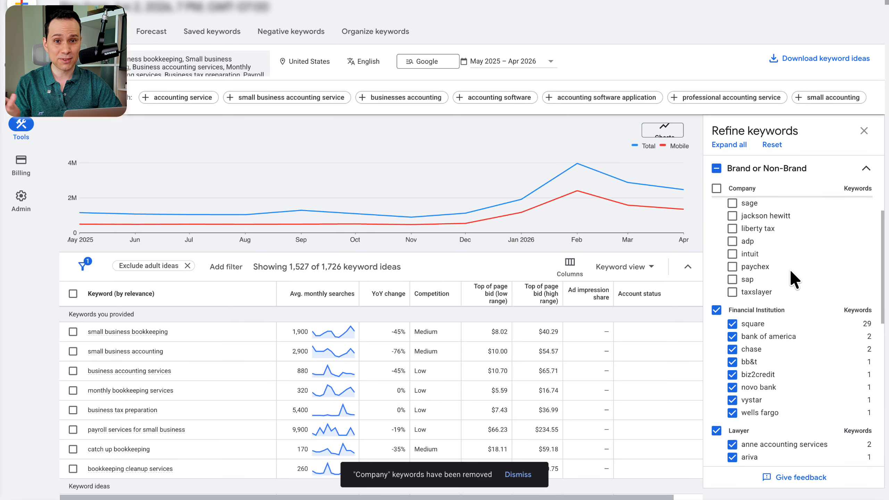
{"action": "scroll", "coordinate": [790, 269], "scroll_direction": "down", "scroll_amount": 2}
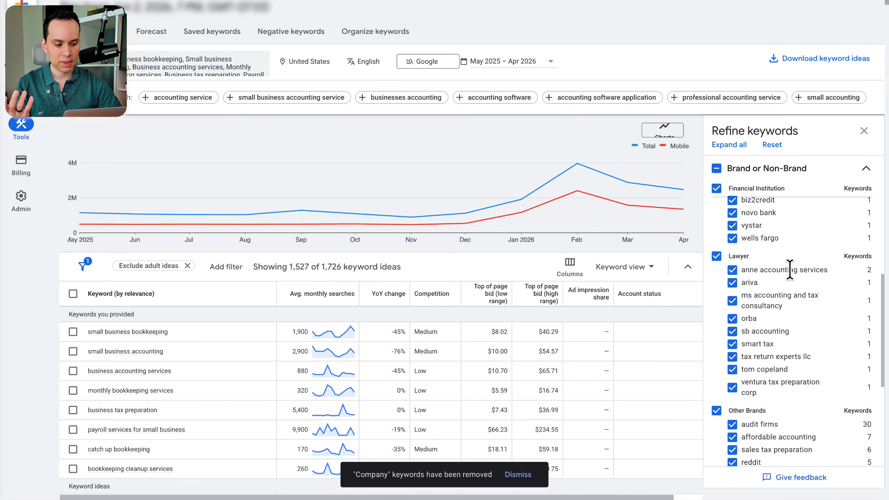
{"action": "scroll", "coordinate": [748, 308], "scroll_direction": "down", "scroll_amount": 4}
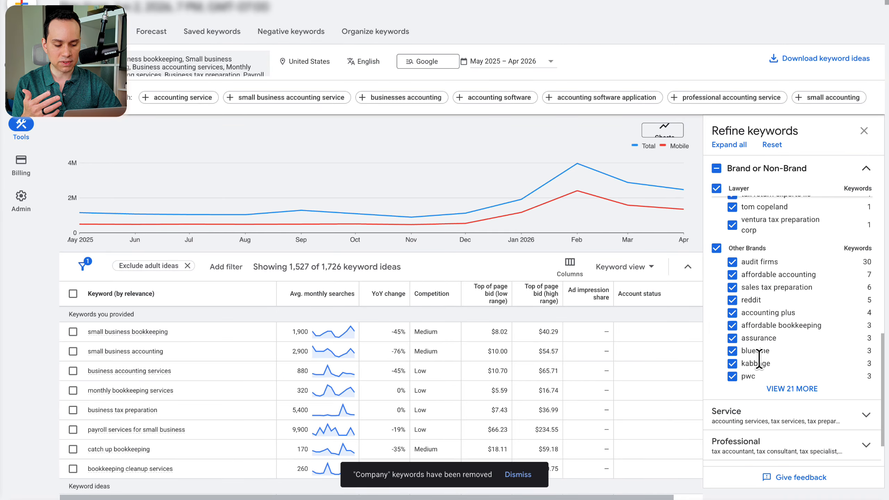
{"action": "left_click", "coordinate": [732, 263]}
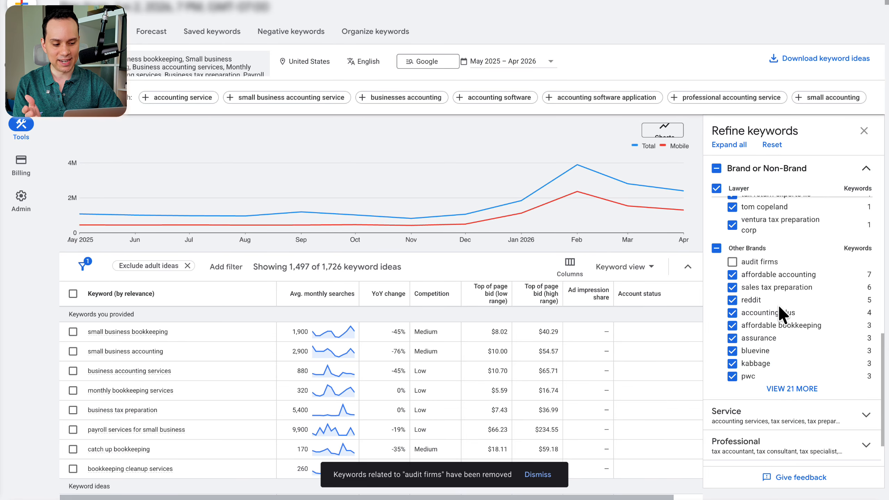
{"action": "scroll", "coordinate": [780, 307], "scroll_direction": "down", "scroll_amount": 1}
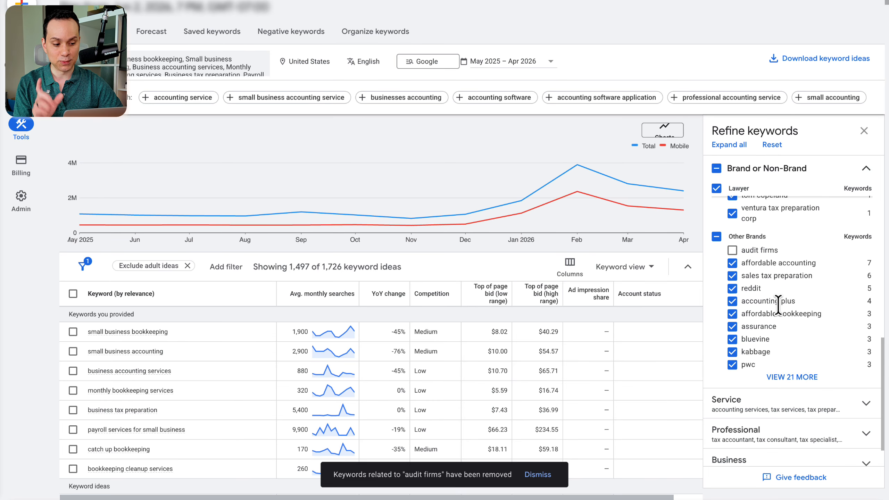
{"action": "left_click", "coordinate": [733, 365]}
{"action": "left_click", "coordinate": [716, 236]}
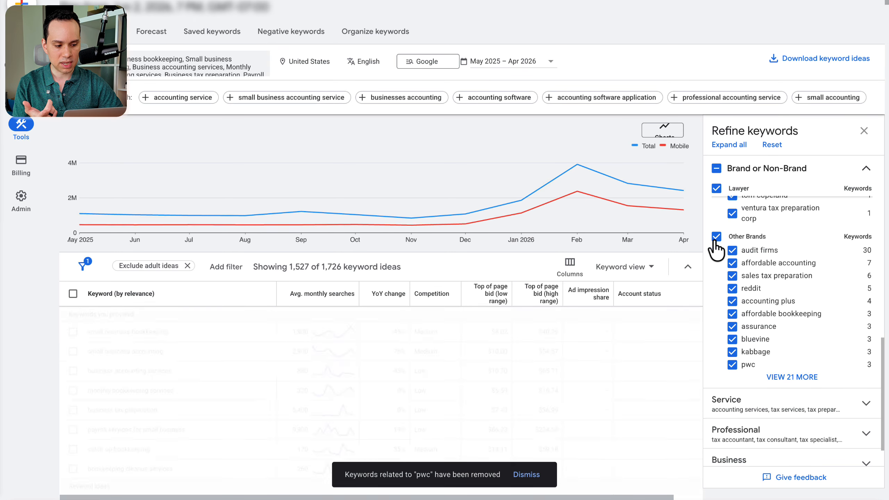
{"action": "left_click", "coordinate": [716, 238]}
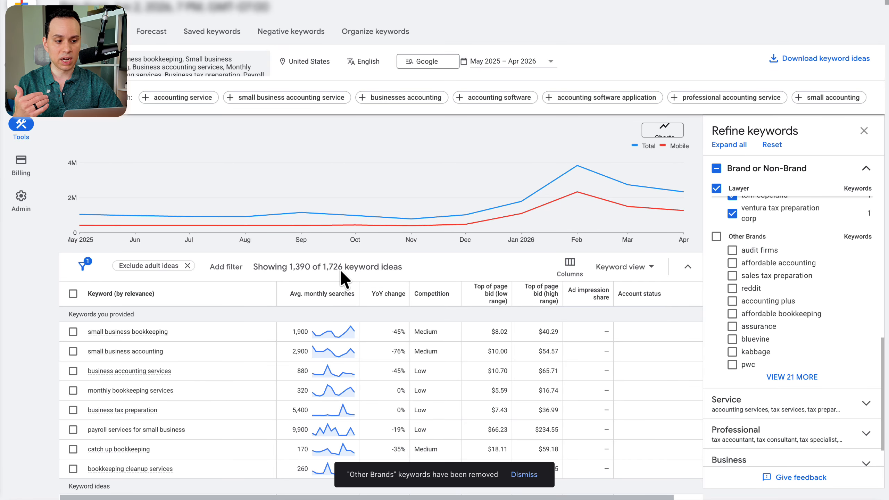
Step: Exclude the Financial Institution and Lawyer brand categories from the keyword ideas
{"action": "scroll", "coordinate": [747, 323], "scroll_direction": "down", "scroll_amount": 10}
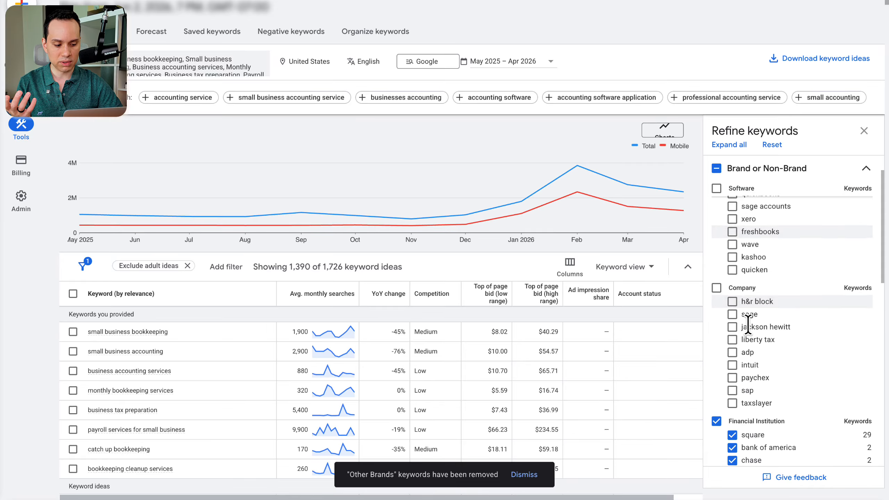
{"action": "scroll", "coordinate": [748, 322], "scroll_direction": "down", "scroll_amount": 5}
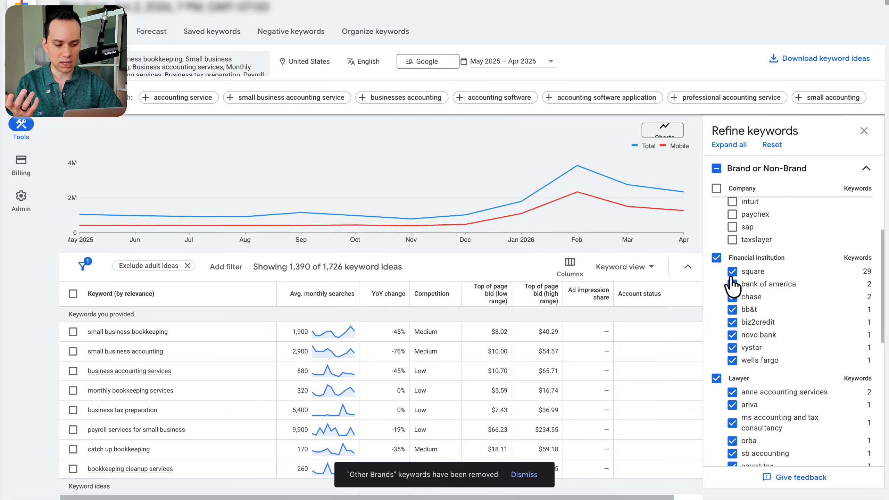
{"action": "left_click", "coordinate": [717, 258]}
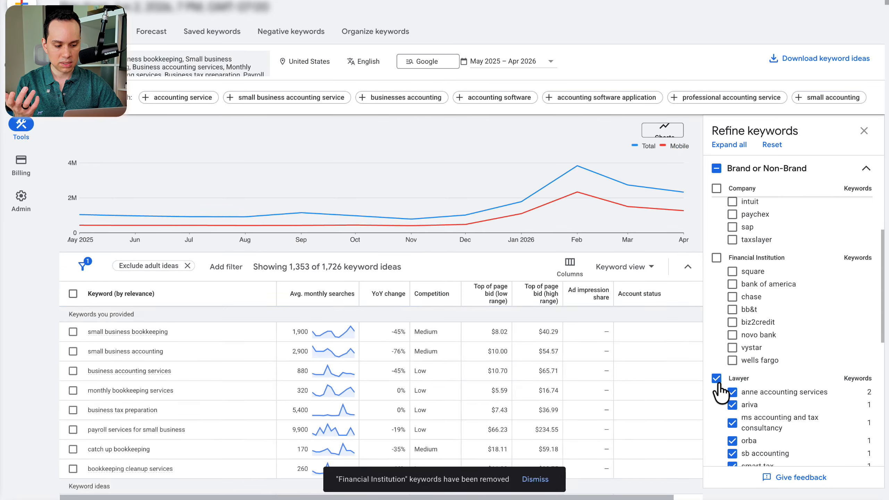
{"action": "left_click", "coordinate": [716, 379]}
{"action": "scroll", "coordinate": [741, 338], "scroll_direction": "down", "scroll_amount": 1}
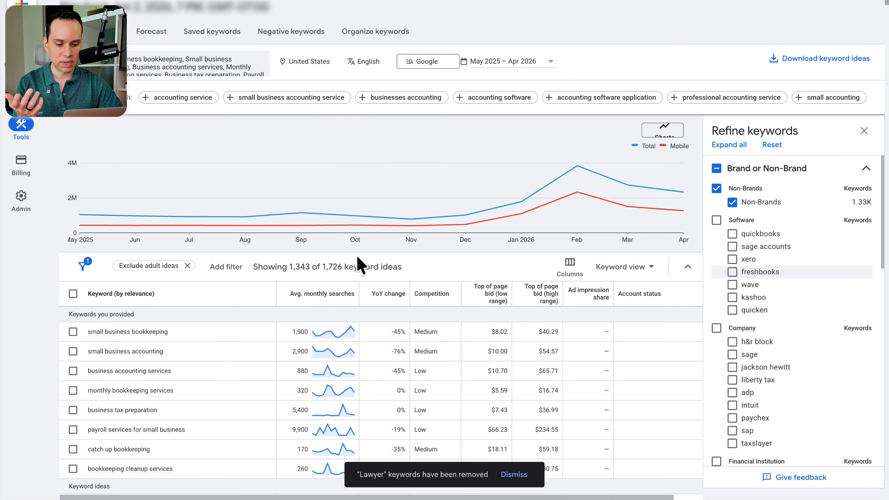
Step: Download the refined keyword ideas as a .csv file and check the option for auto-organizing them into ad groups
{"action": "left_click", "coordinate": [800, 60]}
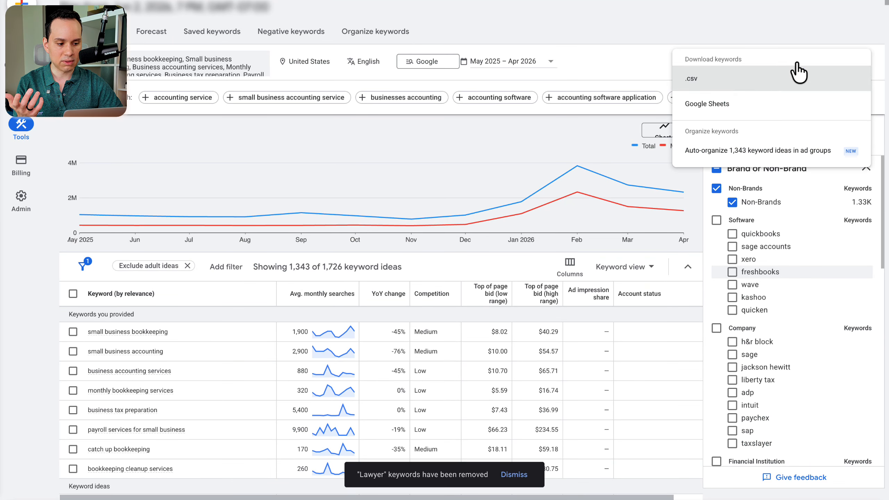
{"action": "left_click", "coordinate": [700, 84]}
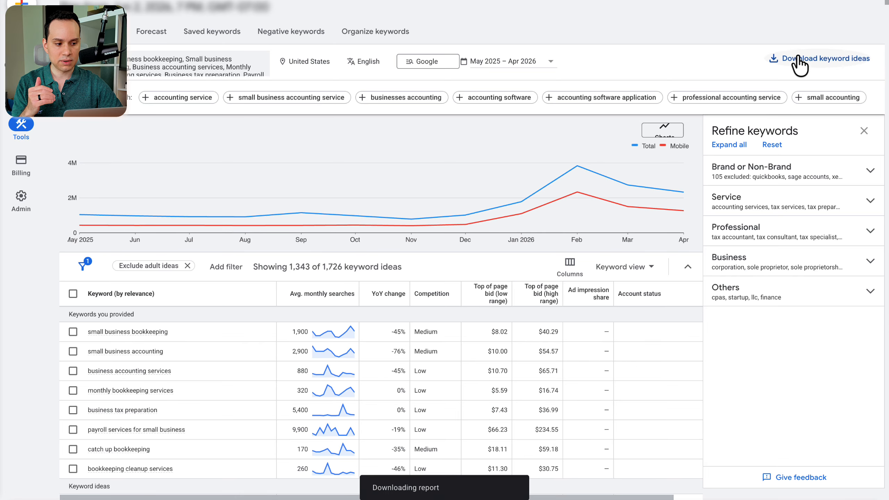
{"action": "left_click", "coordinate": [798, 59]}
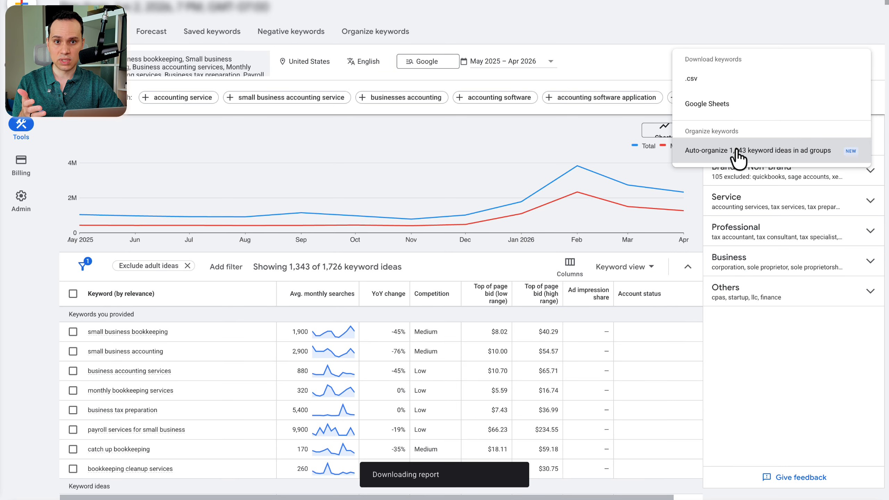
{"action": "left_click", "coordinate": [656, 52]}
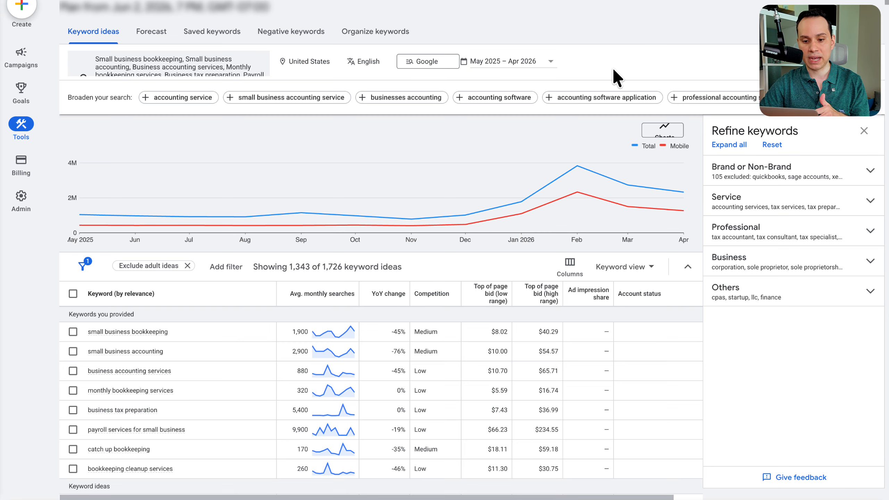
Step: Switch to the workbook document and copy the entire Search Landscape Research prompt
{"action": "mouse_move", "coordinate": [1, 124]}
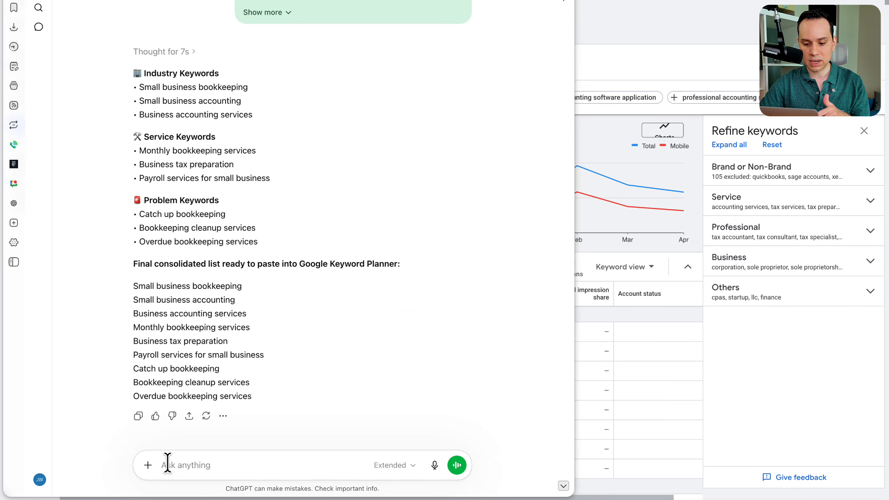
{"action": "key", "text": "ctrl+Tab"}
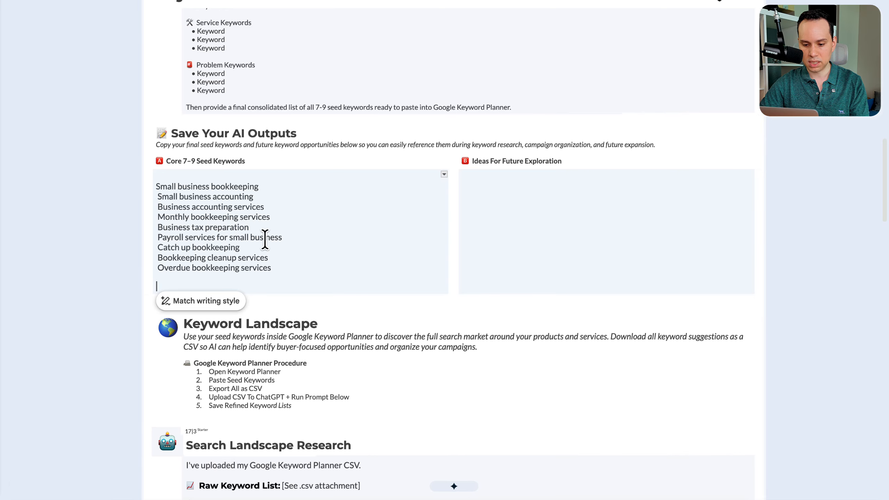
{"action": "scroll", "coordinate": [258, 243], "scroll_direction": "down", "scroll_amount": 5}
{"action": "scroll", "coordinate": [258, 242], "scroll_direction": "down", "scroll_amount": 4}
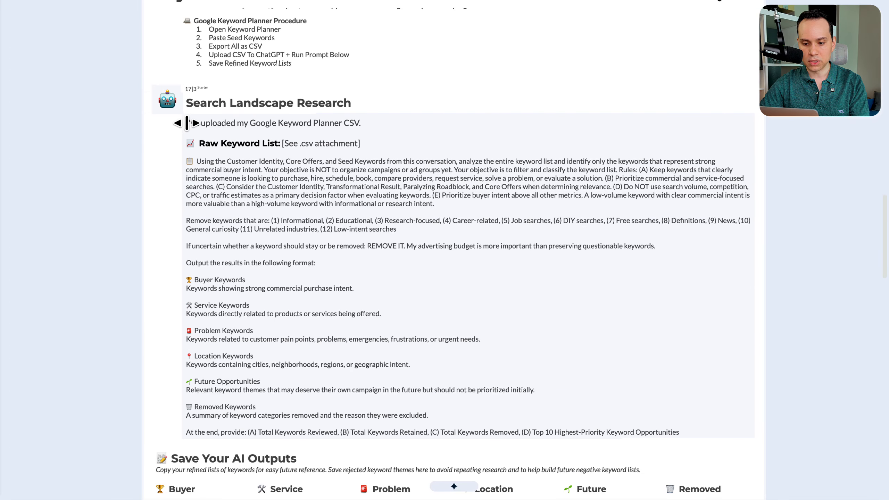
{"action": "scroll", "coordinate": [191, 123], "scroll_direction": "down", "scroll_amount": 3}
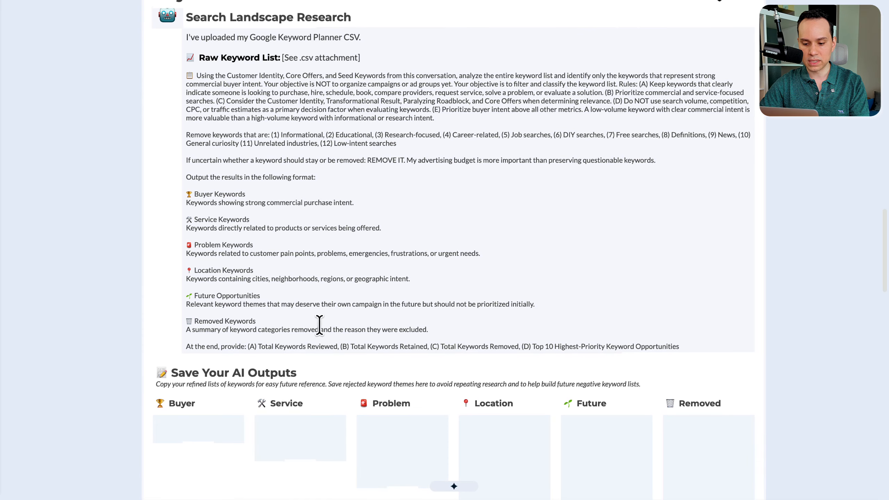
{"action": "key", "text": "super+a"}
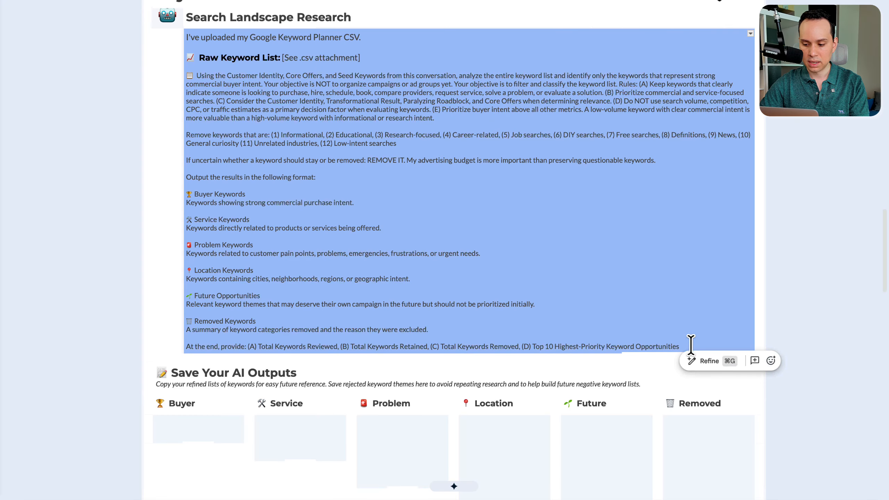
{"action": "key", "text": "super+c"}
Step: Switch to ChatGPT and send the copied Search Landscape Research prompt with the Keyword Stats spreadsheet attached
{"action": "key", "text": "super+Tab"}
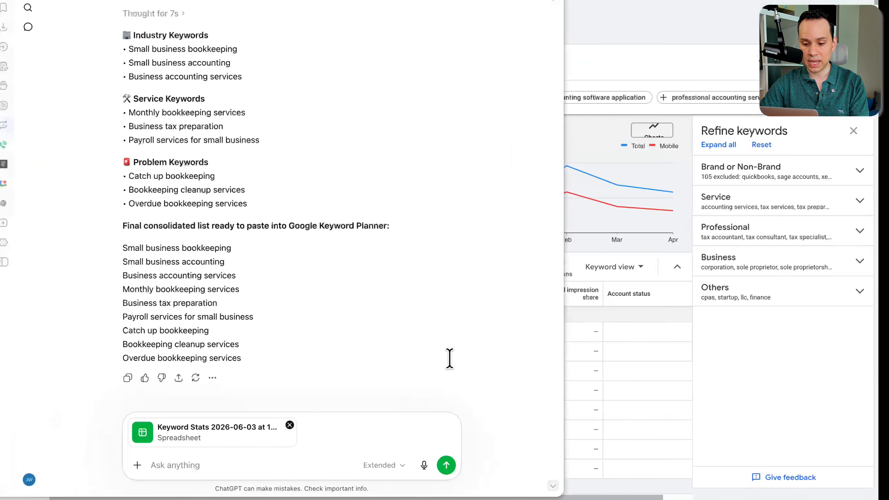
{"action": "key", "text": "super+v"}
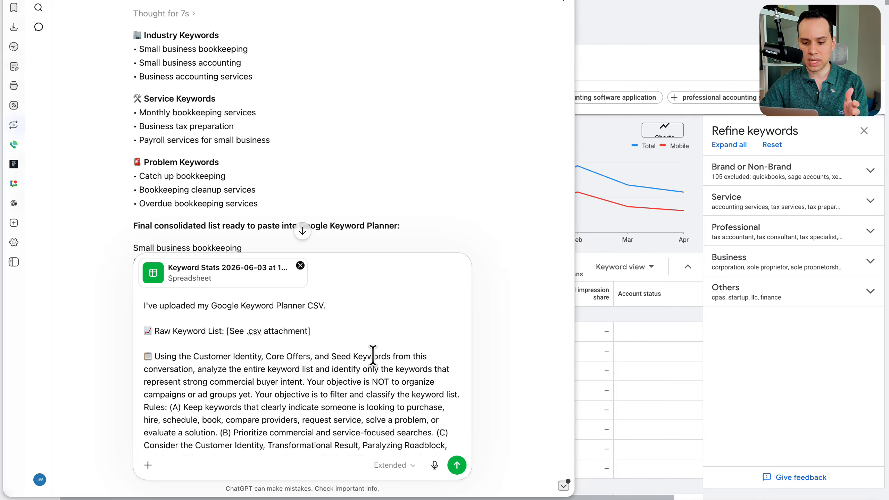
{"action": "scroll", "coordinate": [373, 355], "scroll_direction": "down", "scroll_amount": 10}
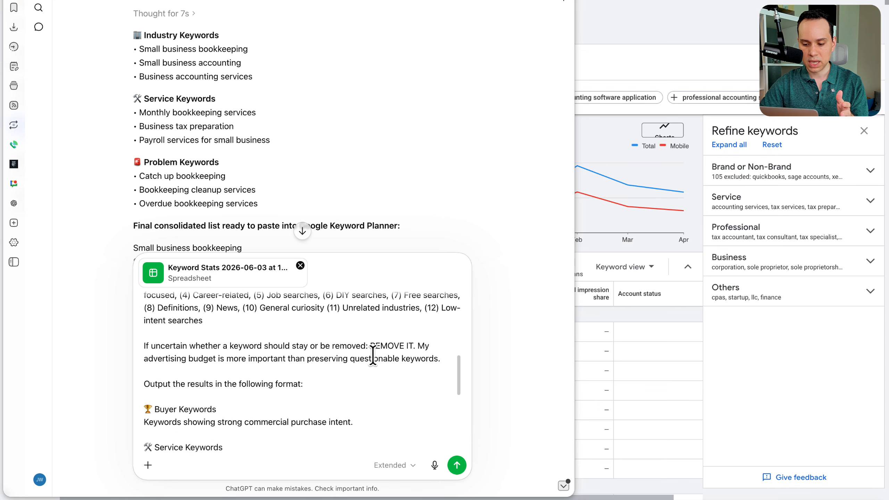
{"action": "scroll", "coordinate": [372, 355], "scroll_direction": "down", "scroll_amount": 5}
{"action": "key", "text": "Return"}
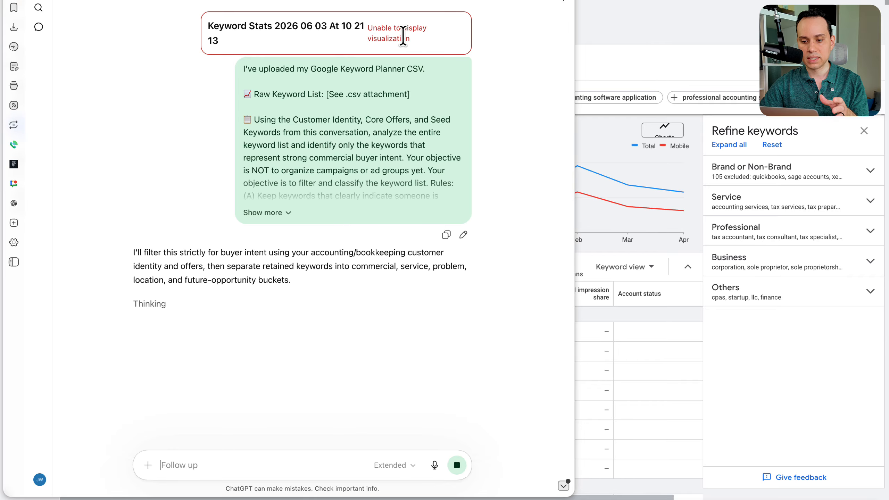
Step: Return to the workbook document and review the Buyer through Removed boxes under Save Your AI Outputs, placing the cursor in Buyer
{"action": "key", "text": "ctrl+Right"}
{"action": "scroll", "coordinate": [400, 223], "scroll_direction": "down", "scroll_amount": 8}
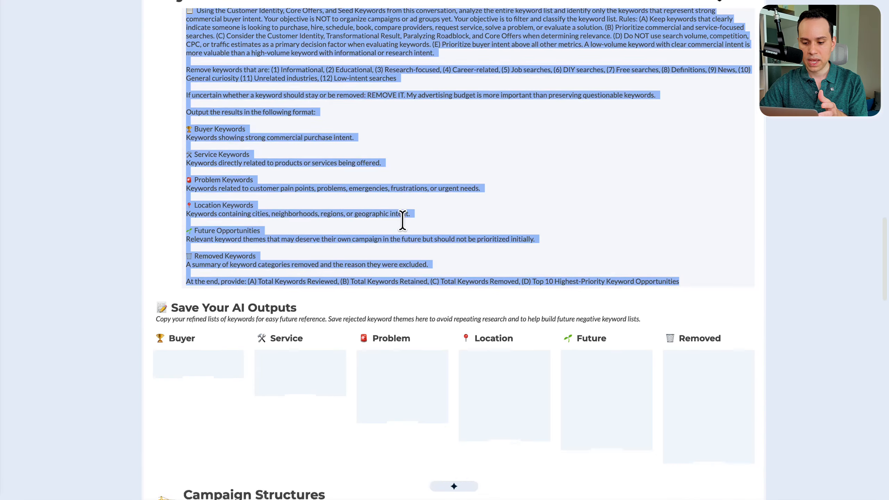
{"action": "scroll", "coordinate": [402, 220], "scroll_direction": "down", "scroll_amount": 1}
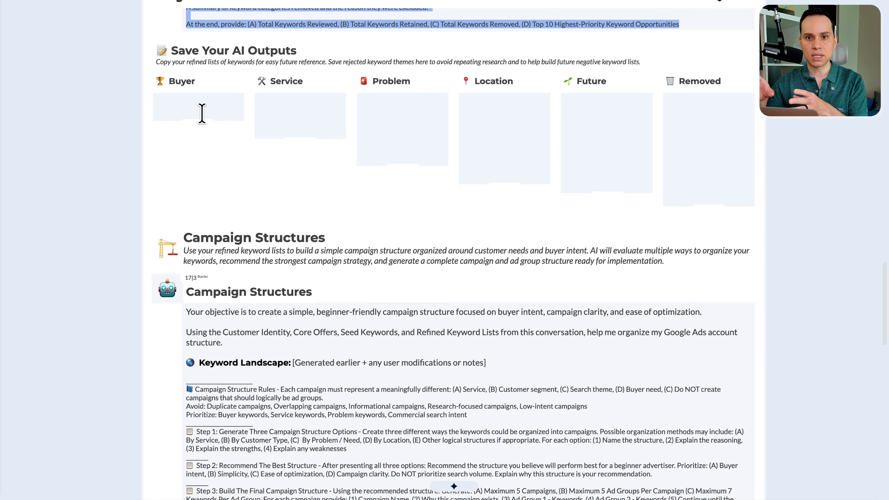
{"action": "left_click", "coordinate": [692, 129]}
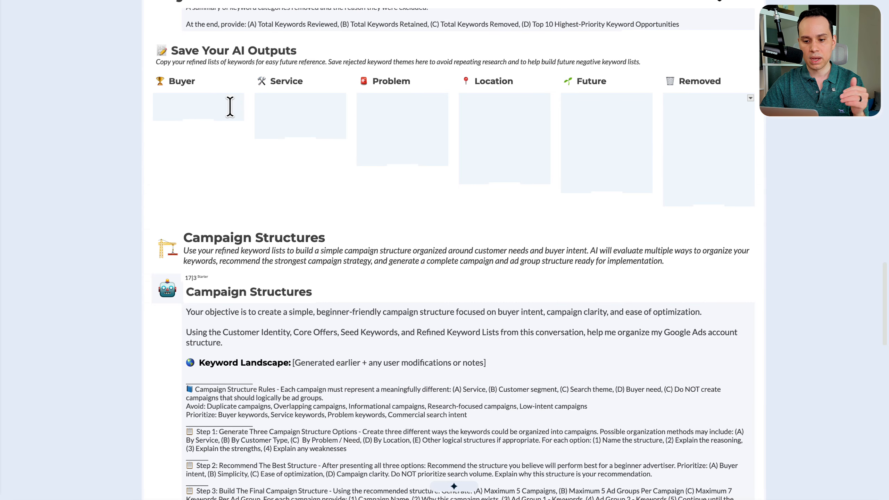
{"action": "left_click", "coordinate": [199, 104]}
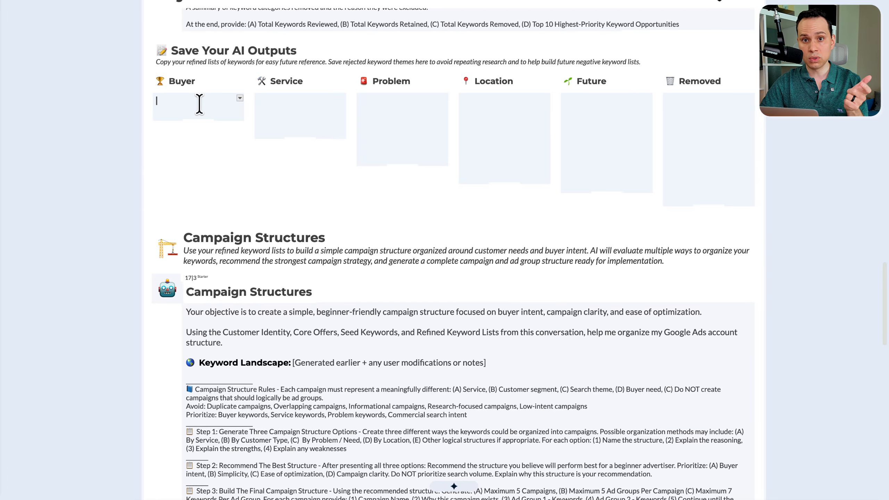
{"action": "left_click", "coordinate": [289, 107]}
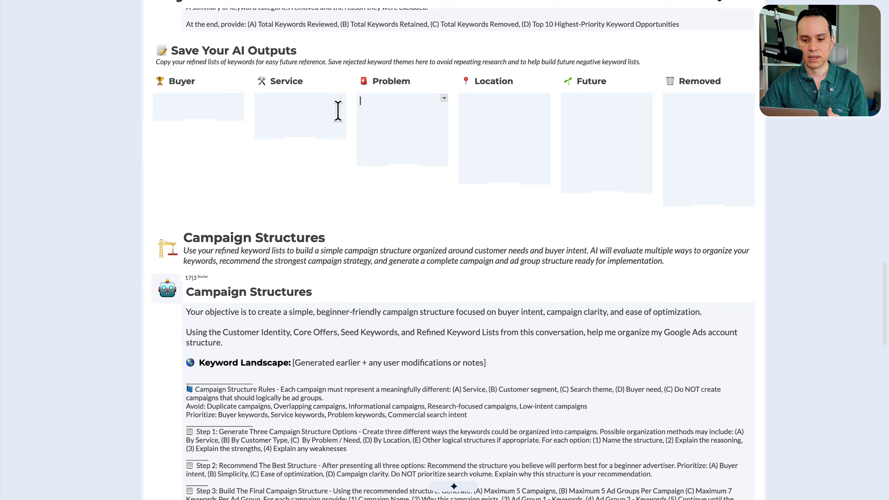
{"action": "left_click", "coordinate": [183, 101]}
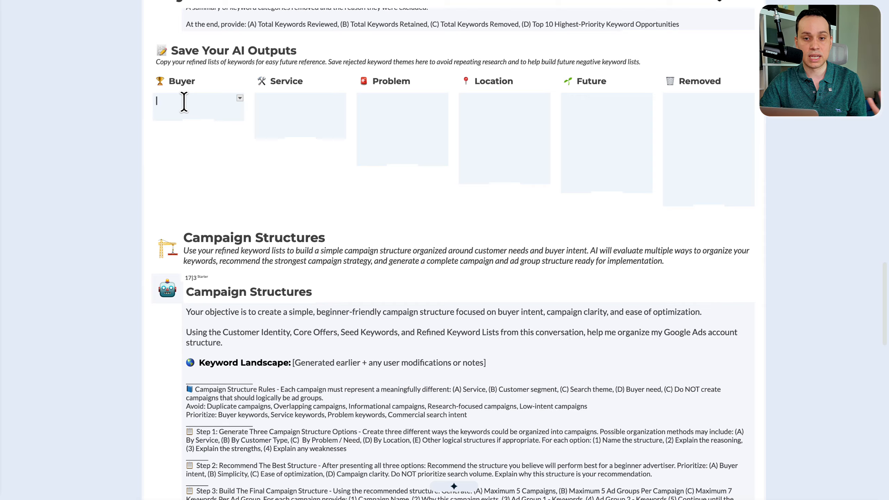
{"action": "left_click", "coordinate": [365, 106]}
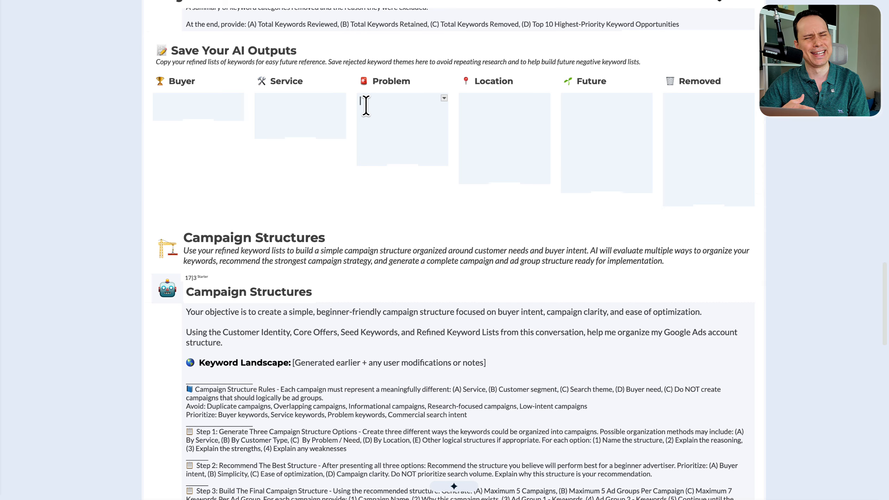
{"action": "left_click", "coordinate": [275, 104]}
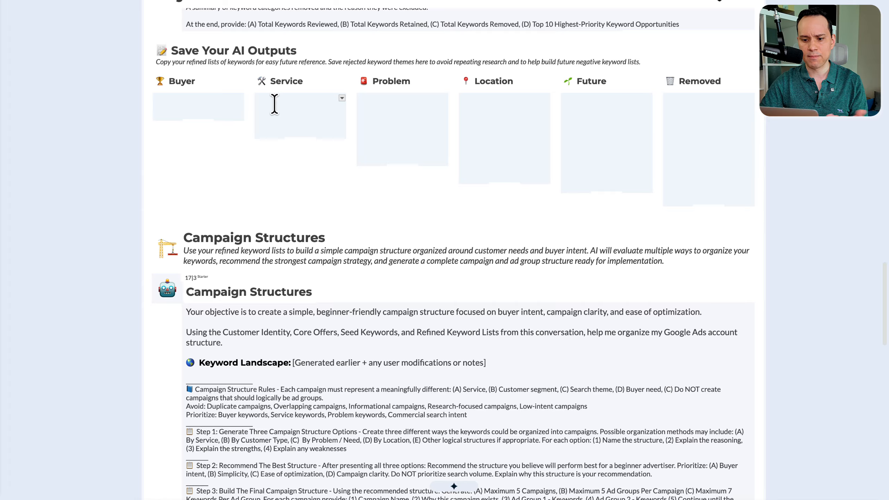
{"action": "left_click", "coordinate": [212, 105]}
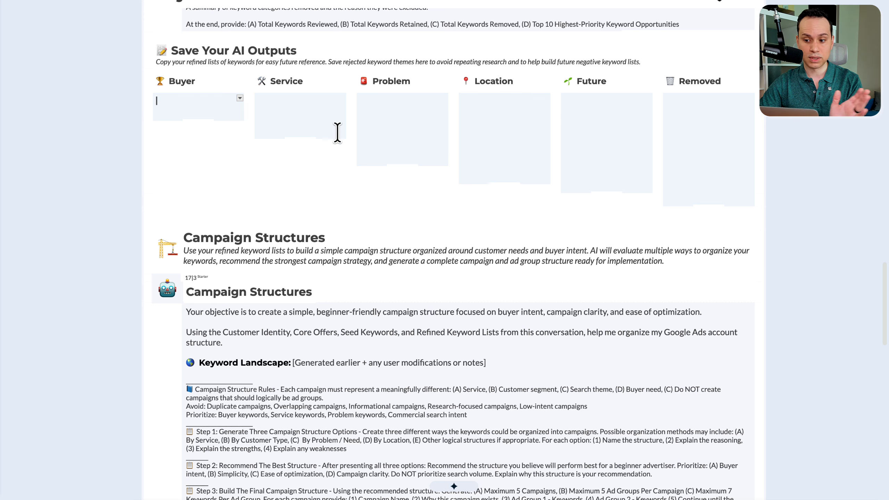
{"action": "left_click", "coordinate": [471, 122]}
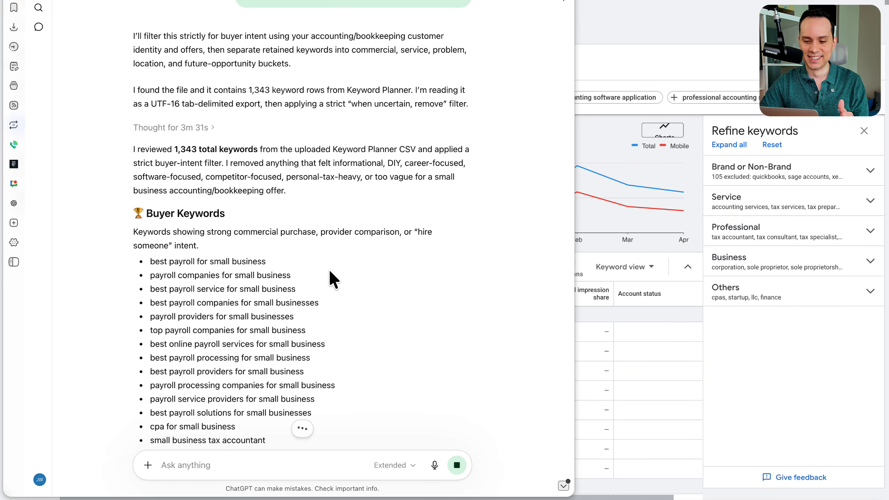
Step: Switch to ChatGPT and read through its filtered results, from the buyer keywords to the Top 10 Highest-Priority Keyword Opportunities
{"action": "scroll", "coordinate": [330, 268], "scroll_direction": "down", "scroll_amount": 4}
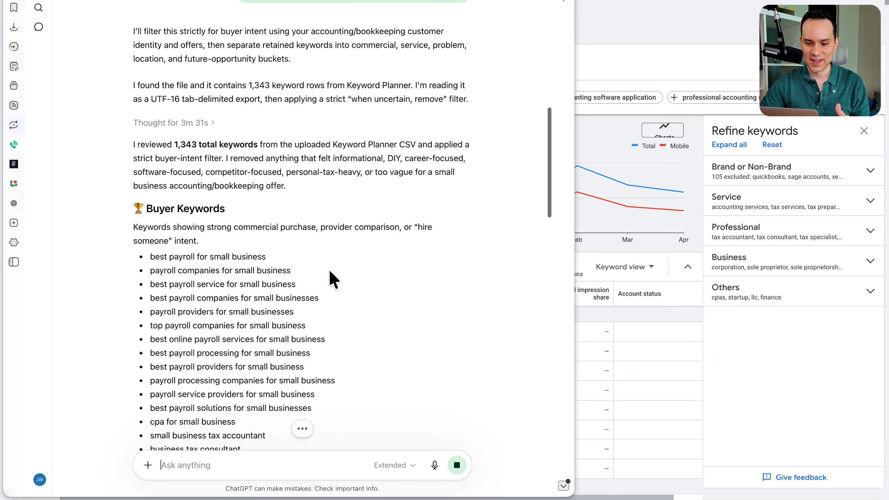
{"action": "scroll", "coordinate": [350, 176], "scroll_direction": "down", "scroll_amount": 15}
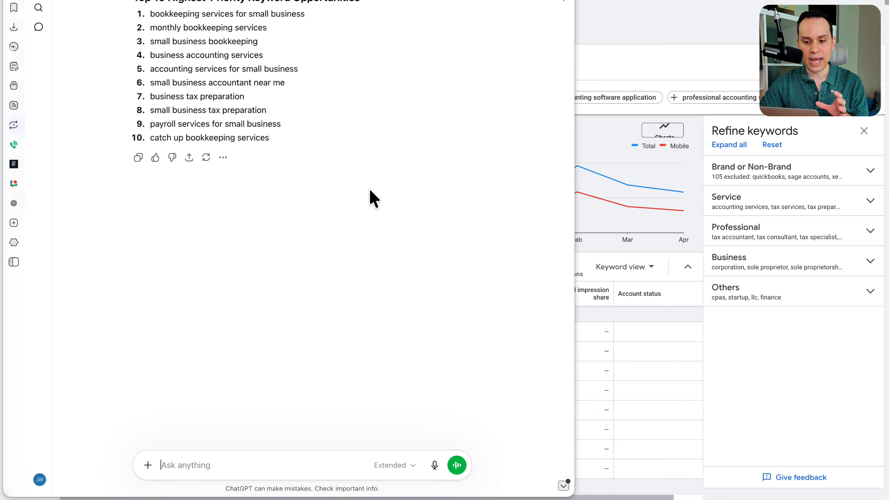
{"action": "scroll", "coordinate": [369, 188], "scroll_direction": "up", "scroll_amount": 5}
{"action": "scroll", "coordinate": [370, 188], "scroll_direction": "up", "scroll_amount": 15}
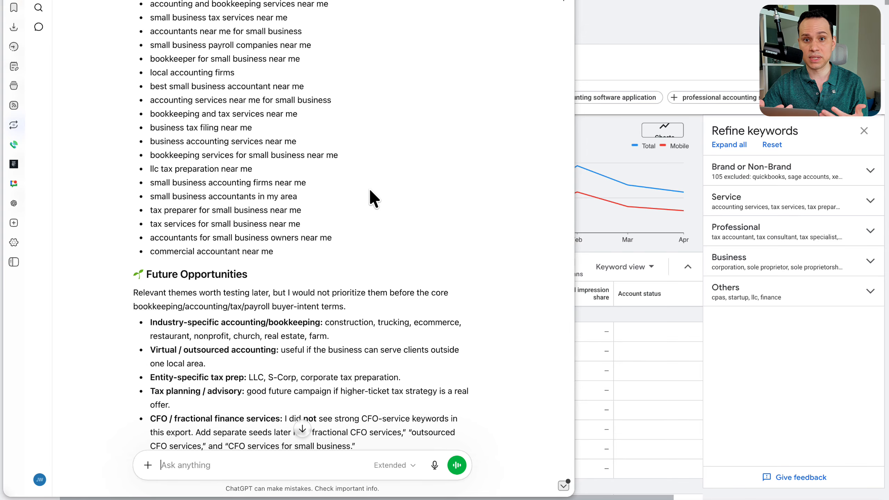
{"action": "scroll", "coordinate": [370, 191], "scroll_direction": "up", "scroll_amount": 12}
{"action": "scroll", "coordinate": [370, 191], "scroll_direction": "up", "scroll_amount": 15}
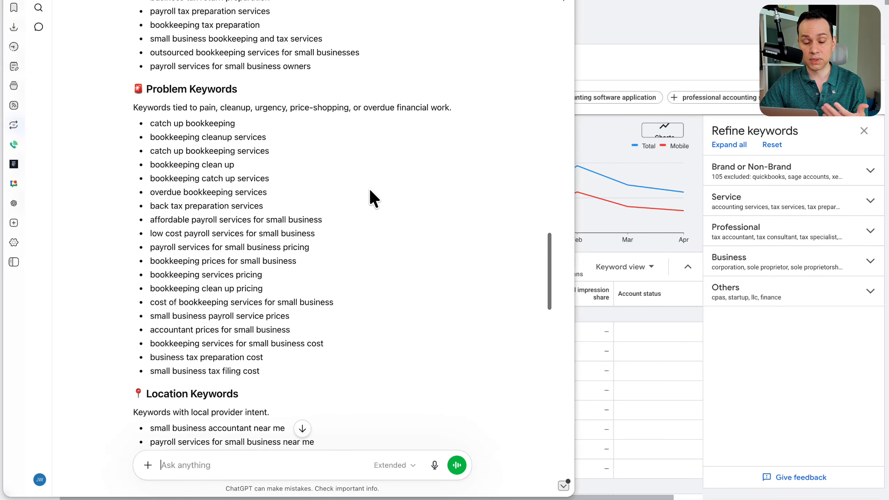
{"action": "scroll", "coordinate": [370, 191], "scroll_direction": "up", "scroll_amount": 7}
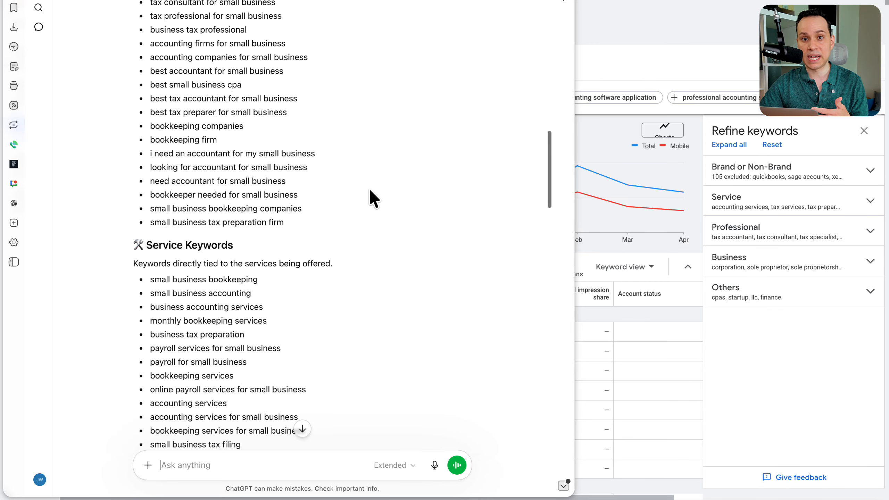
{"action": "scroll", "coordinate": [369, 191], "scroll_direction": "up", "scroll_amount": 5}
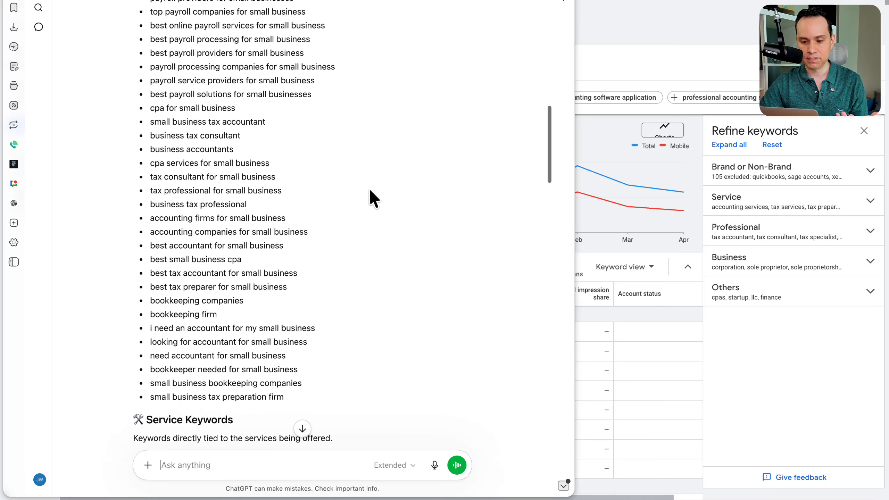
{"action": "scroll", "coordinate": [369, 192], "scroll_direction": "up", "scroll_amount": 5}
Step: Copy the whole Buyer Keywords list from ChatGPT into the Buyer box of the workbook document
{"action": "scroll", "coordinate": [370, 191], "scroll_direction": "down", "scroll_amount": 3}
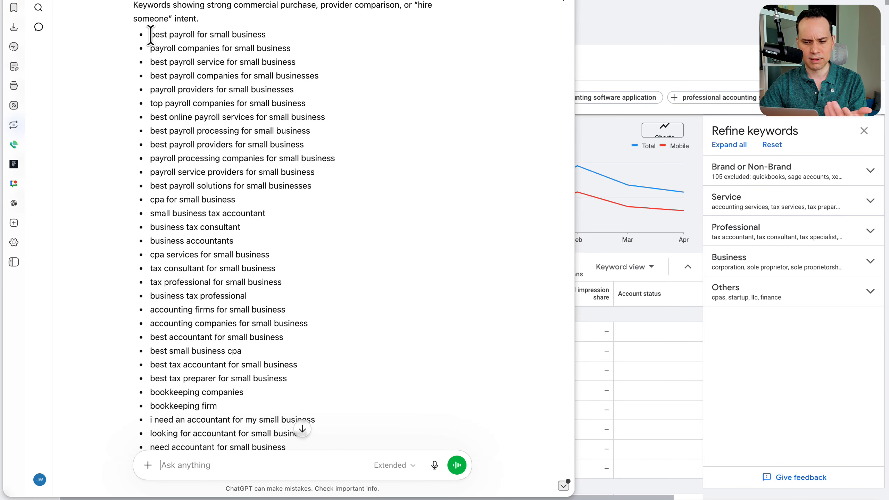
{"action": "scroll", "coordinate": [150, 33], "scroll_direction": "down", "scroll_amount": 1}
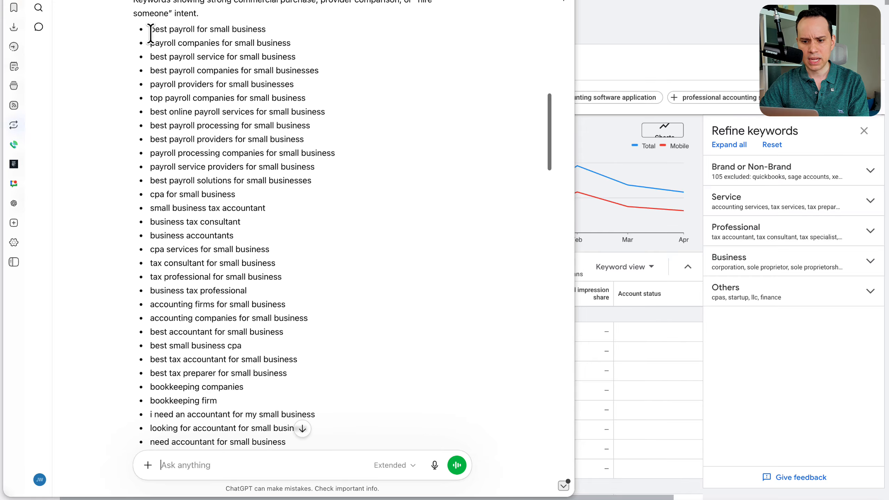
{"action": "scroll", "coordinate": [141, 12], "scroll_direction": "up", "scroll_amount": 1}
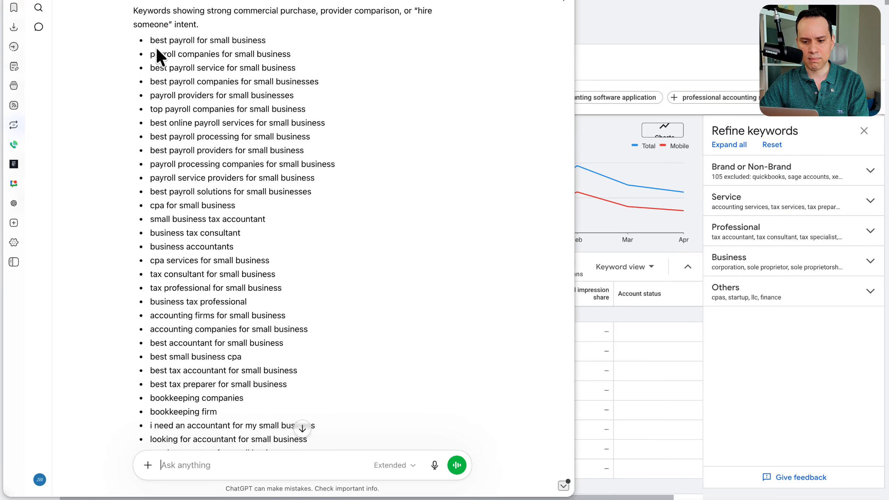
{"action": "scroll", "coordinate": [159, 56], "scroll_direction": "down", "scroll_amount": 2}
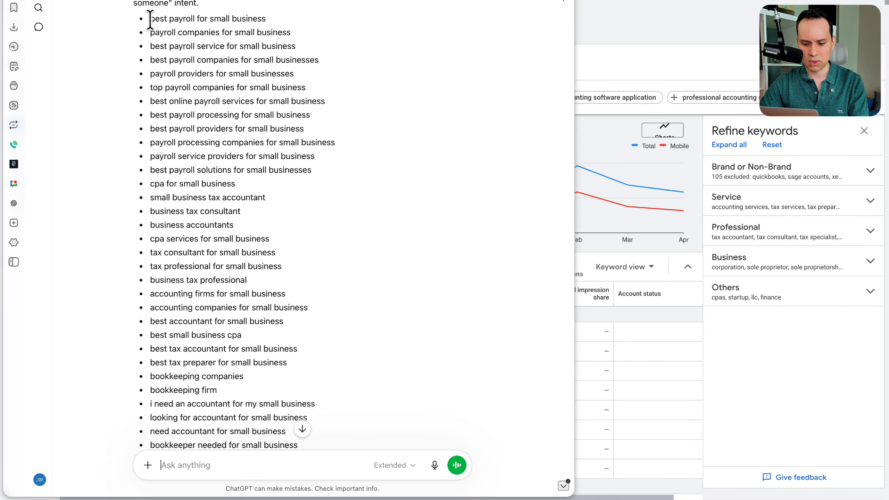
{"action": "left_click_drag", "start_coordinate": [153, 20], "coordinate": [337, 450]}
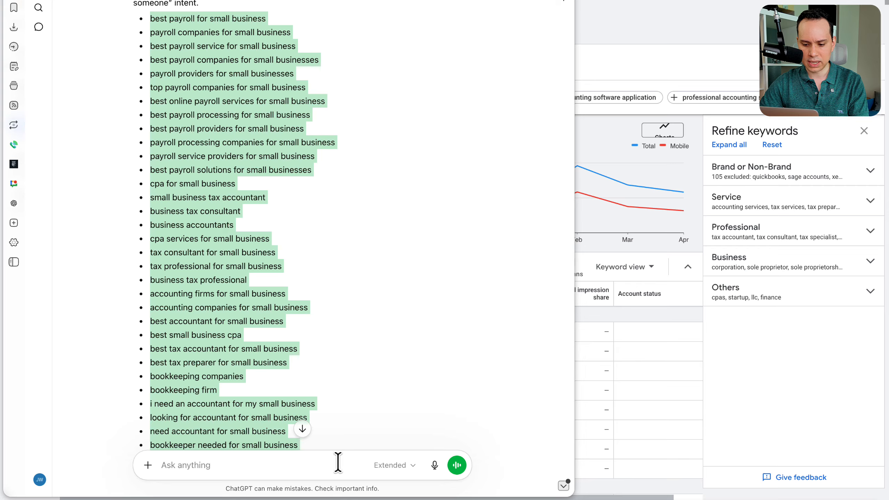
{"action": "key", "text": "ctrl+Right"}
{"action": "left_click", "coordinate": [210, 115]}
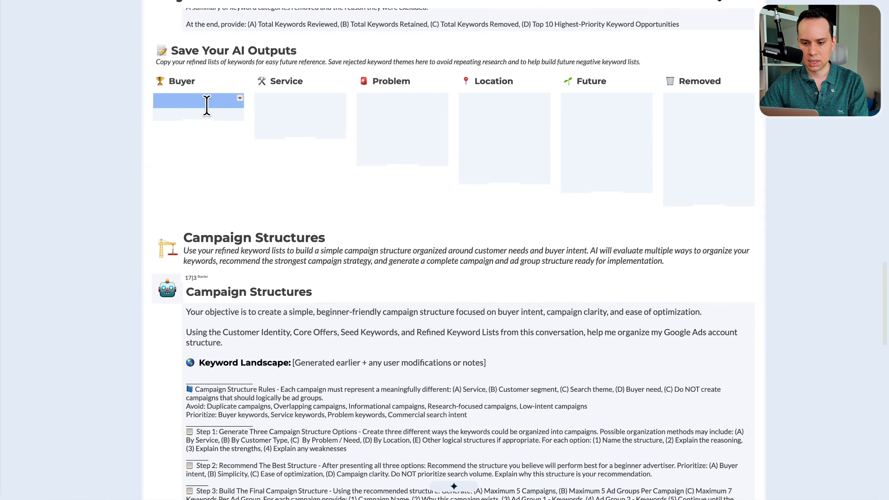
{"action": "key", "text": "ctrl+v"}
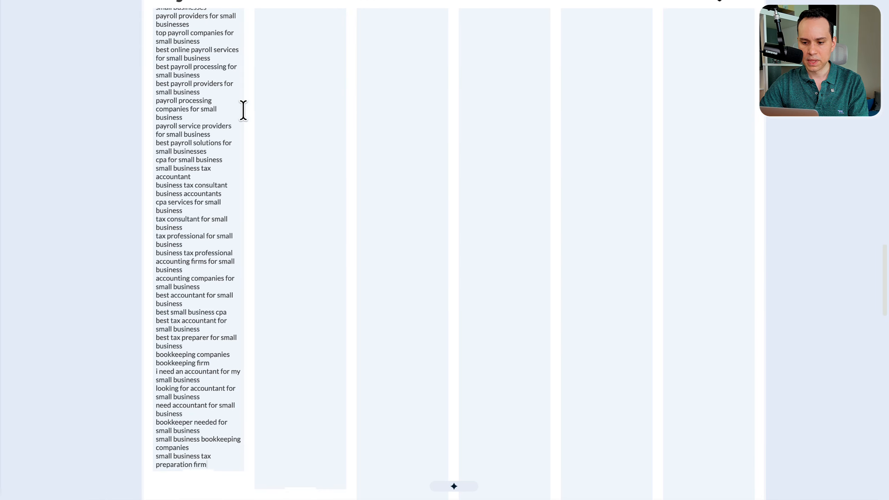
{"action": "scroll", "coordinate": [303, 163], "scroll_direction": "up", "scroll_amount": 3}
Step: Return to ChatGPT and copy the whole Service Keywords list into the workbook's Service box
{"action": "key", "text": "ctrl+Left"}
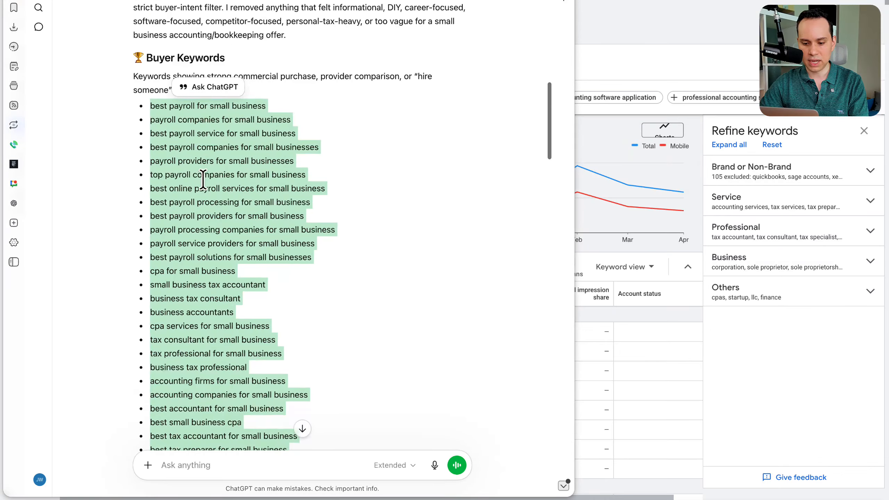
{"action": "scroll", "coordinate": [201, 180], "scroll_direction": "down", "scroll_amount": 15}
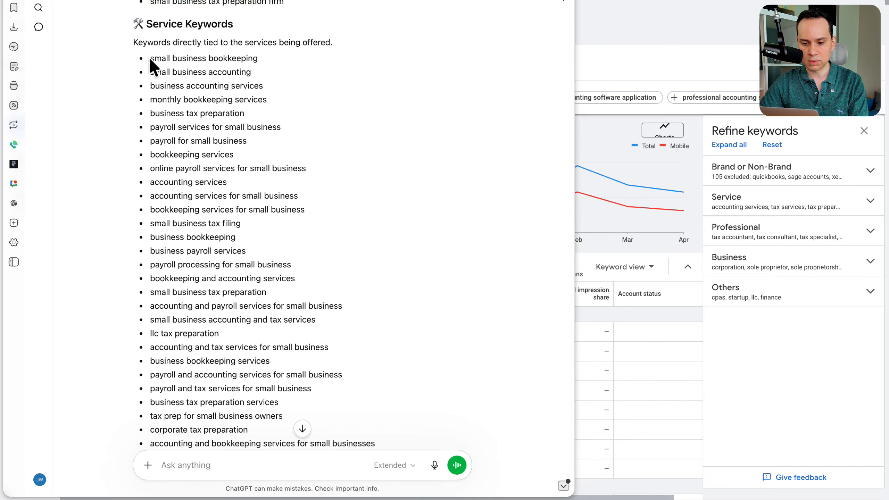
{"action": "scroll", "coordinate": [153, 66], "scroll_direction": "down", "scroll_amount": 3}
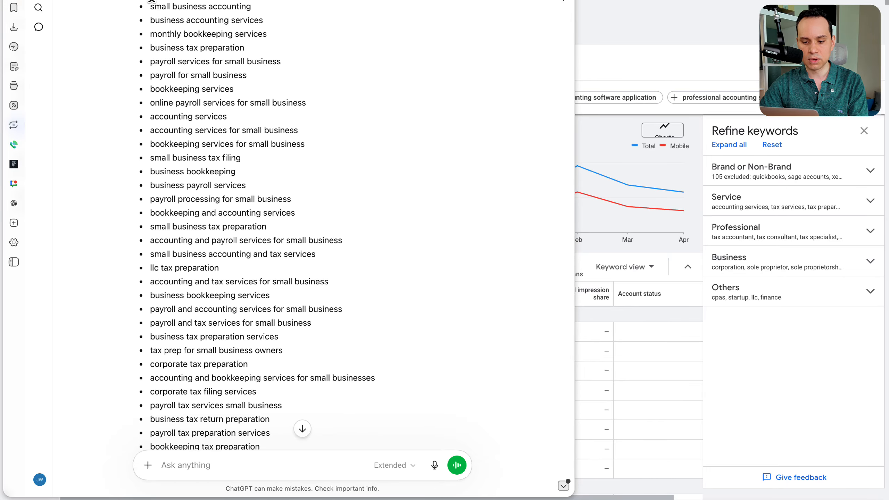
{"action": "left_click_drag", "start_coordinate": [151, 2], "coordinate": [311, 371]}
Step: Copy the Problem Keywords list, from "catch up bookkeeping" to "small business tax filing cost", into the workbook's Problem box
{"action": "scroll", "coordinate": [232, 257], "scroll_direction": "down", "scroll_amount": 10}
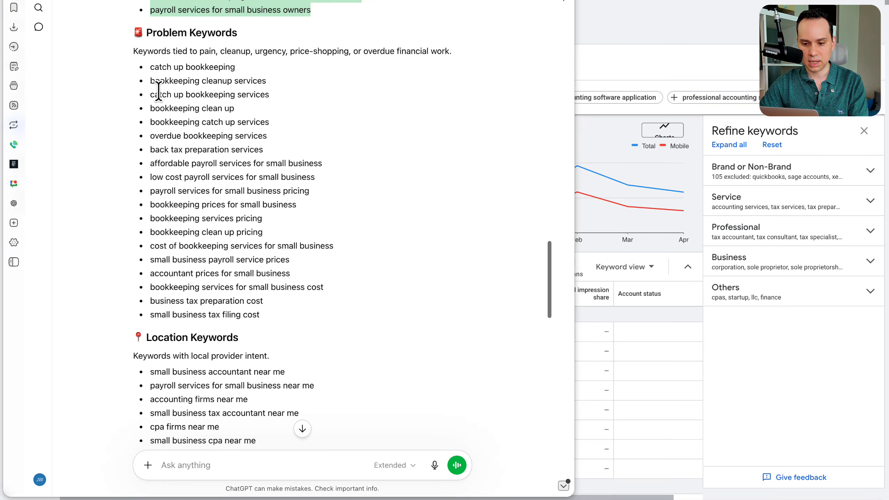
{"action": "left_click", "coordinate": [151, 67]}
{"action": "left_click_drag", "start_coordinate": [151, 67], "coordinate": [315, 317]}
{"action": "key", "text": "super+c"}
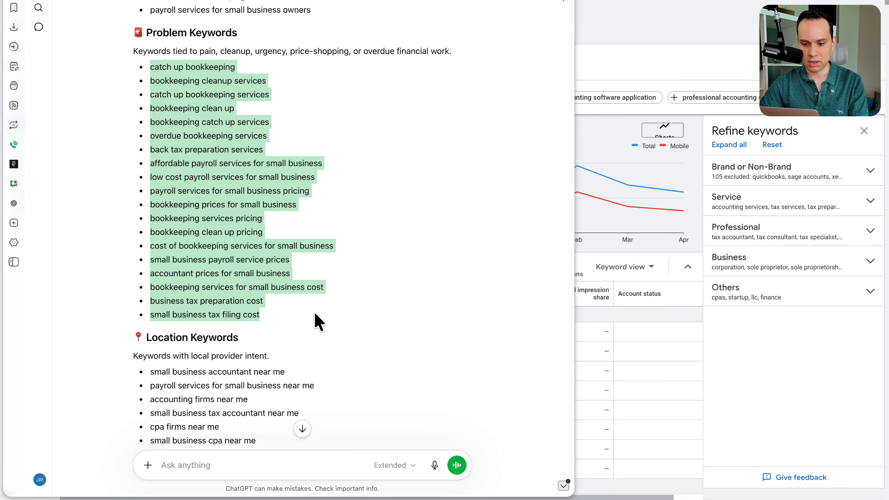
{"action": "key", "text": "ctrl+Right"}
{"action": "left_click", "coordinate": [402, 47]}
{"action": "key", "text": "super+v"}
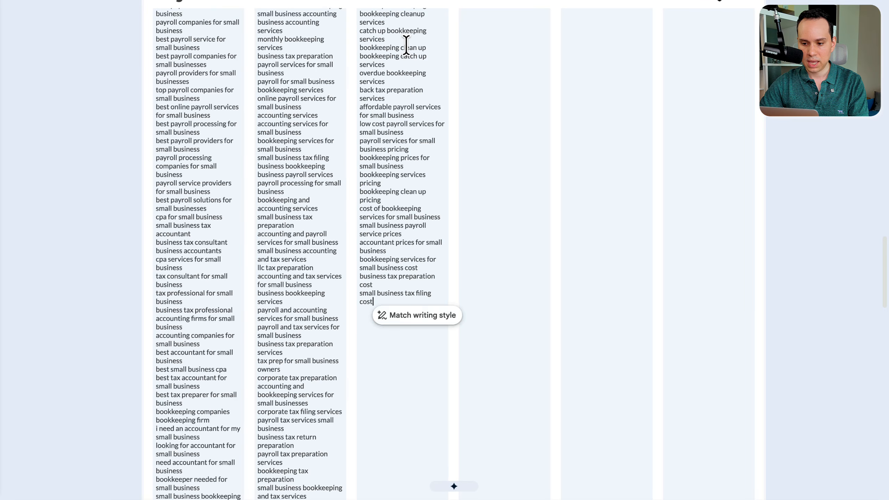
Step: Return to ChatGPT and copy the whole Location Keywords list into the workbook's Location box
{"action": "key", "text": "ctrl+Left"}
{"action": "scroll", "coordinate": [255, 277], "scroll_direction": "down", "scroll_amount": 3}
{"action": "scroll", "coordinate": [255, 276], "scroll_direction": "down", "scroll_amount": 6}
{"action": "left_click_drag", "start_coordinate": [151, 72], "coordinate": [301, 317]}
Step: Copy the Future Opportunities bullets from ChatGPT into the workbook's Future box
{"action": "scroll", "coordinate": [224, 207], "scroll_direction": "down", "scroll_amount": 8}
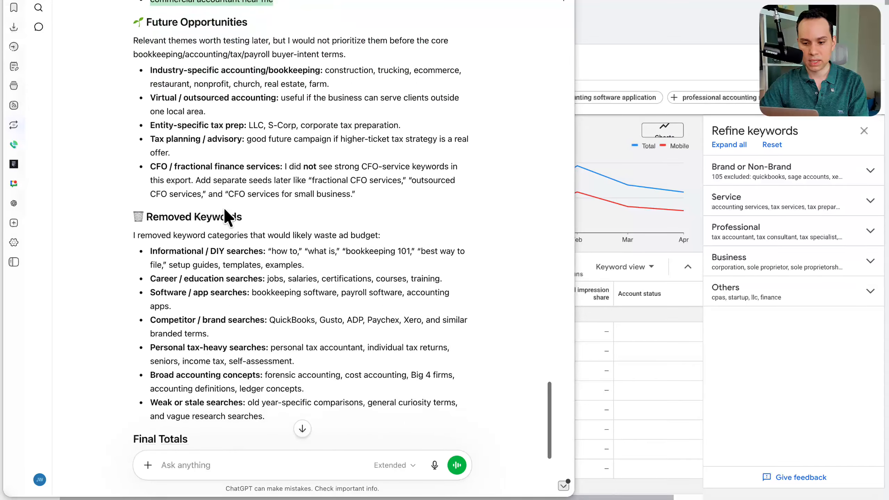
{"action": "scroll", "coordinate": [179, 68], "scroll_direction": "down", "scroll_amount": 1}
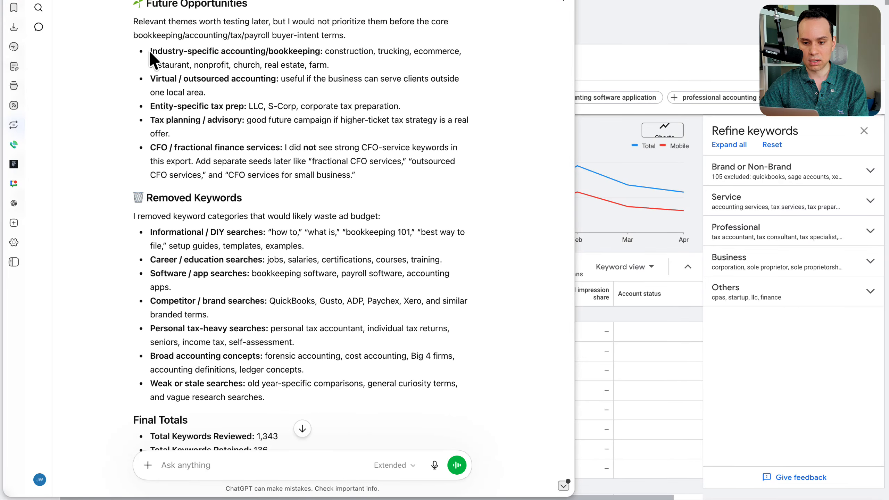
{"action": "left_click_drag", "start_coordinate": [148, 50], "coordinate": [422, 180]}
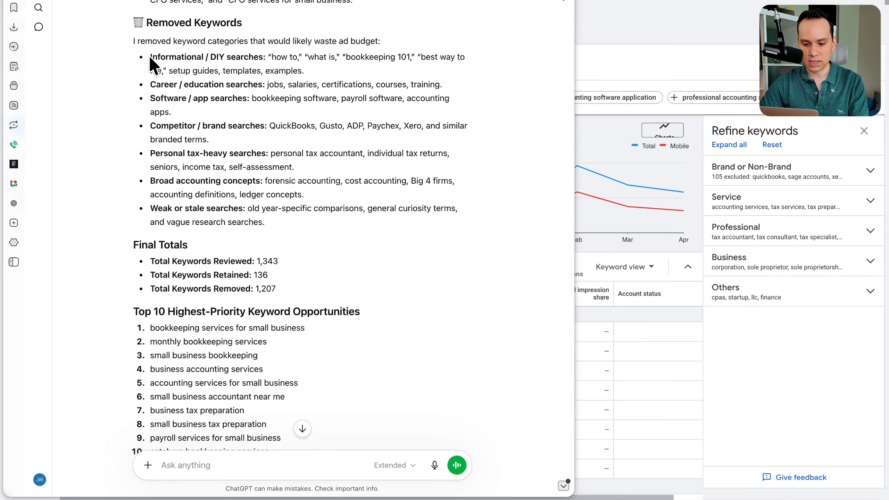
Step: Copy the Removed Keywords bullets, from Informational / DIY searches to Weak or stale searches, into the workbook's Removed box
{"action": "left_click_drag", "start_coordinate": [150, 56], "coordinate": [312, 218]}
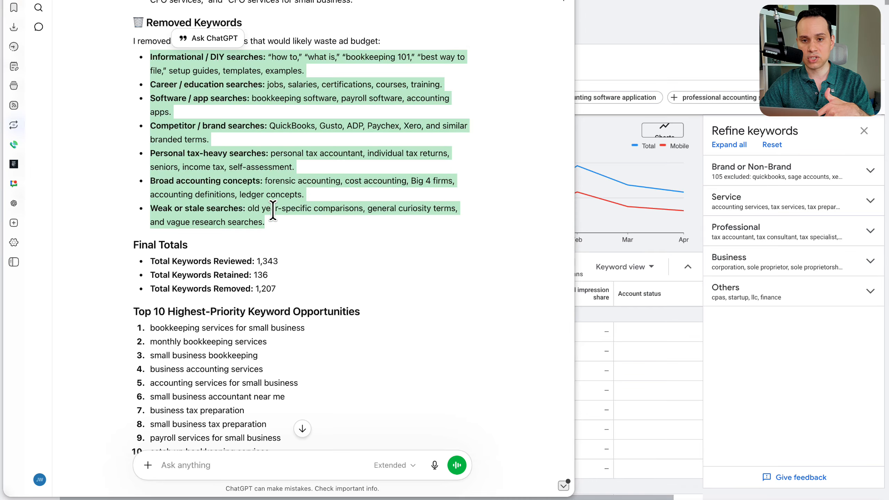
{"action": "left_click_drag", "start_coordinate": [131, 19], "coordinate": [243, 21]}
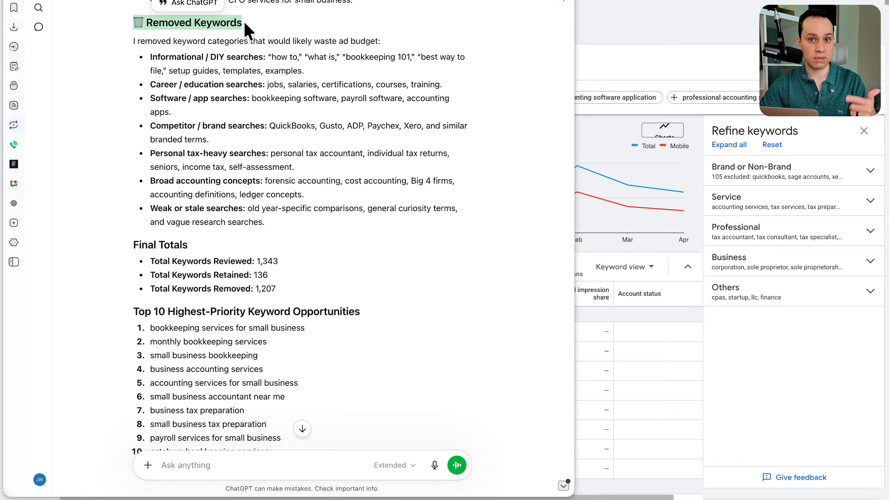
{"action": "left_click", "coordinate": [143, 59]}
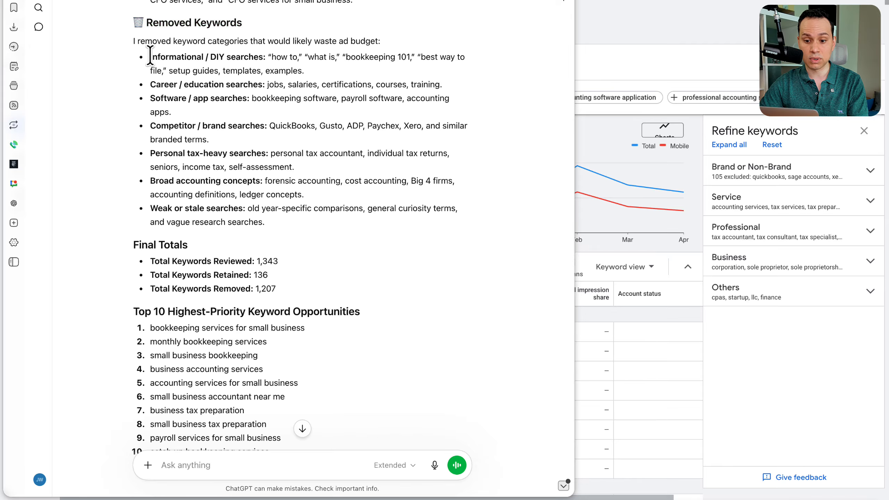
{"action": "left_click_drag", "start_coordinate": [146, 61], "coordinate": [308, 224]}
{"action": "key", "text": "ctrl+c"}
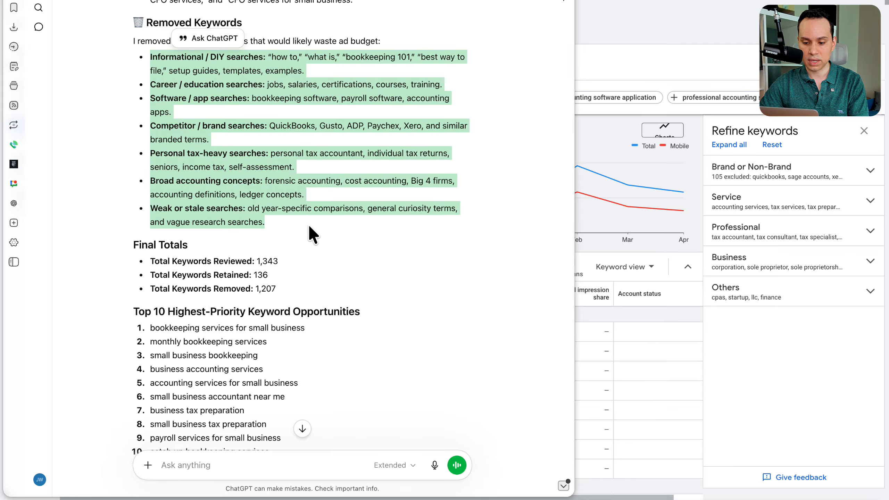
{"action": "key", "text": "ctrl+Right"}
{"action": "left_click", "coordinate": [705, 113]}
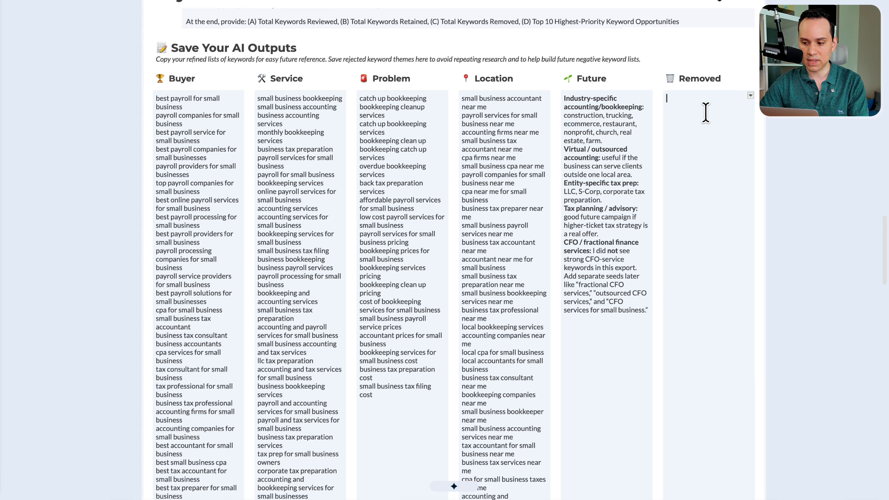
{"action": "key", "text": "ctrl+v"}
Step: Return to ChatGPT and review the Final Totals and Top 10 Highest-Priority Keyword Opportunities
{"action": "key", "text": "ctrl+Left"}
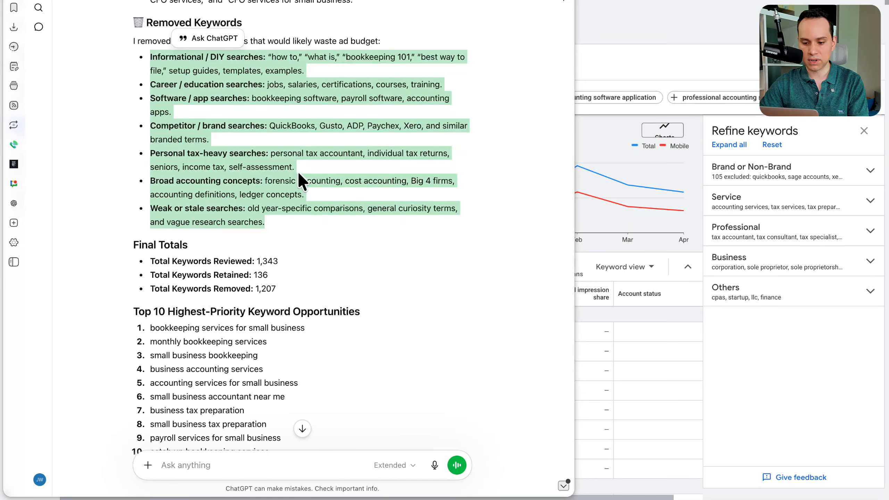
{"action": "left_click", "coordinate": [298, 174]}
{"action": "scroll", "coordinate": [298, 174], "scroll_direction": "down", "scroll_amount": 2}
{"action": "scroll", "coordinate": [299, 174], "scroll_direction": "down", "scroll_amount": 1}
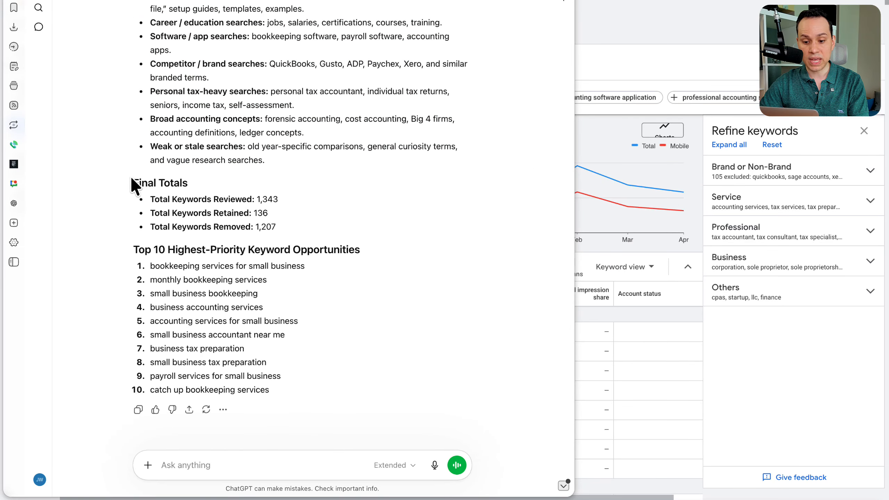
Step: Compare ChatGPT's Final Totals with the number of keyword ideas shown in Google Keyword Planner
{"action": "left_click_drag", "start_coordinate": [133, 182], "coordinate": [288, 229]}
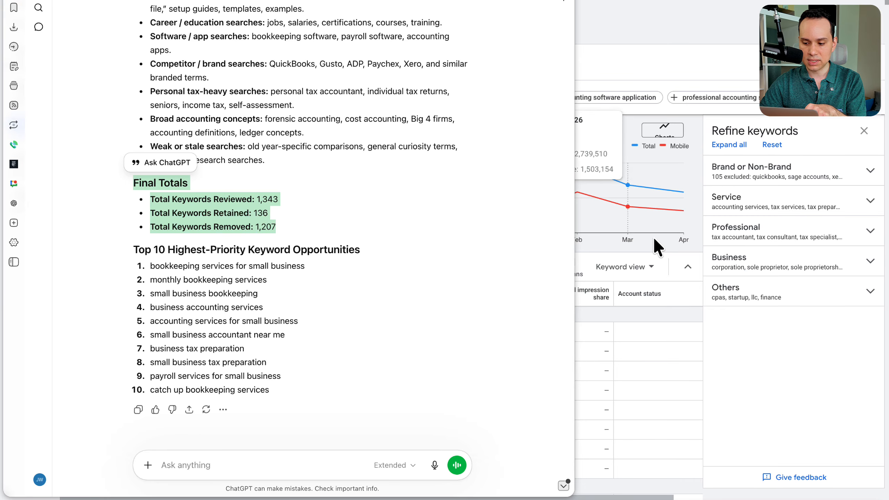
{"action": "left_click", "coordinate": [671, 338]}
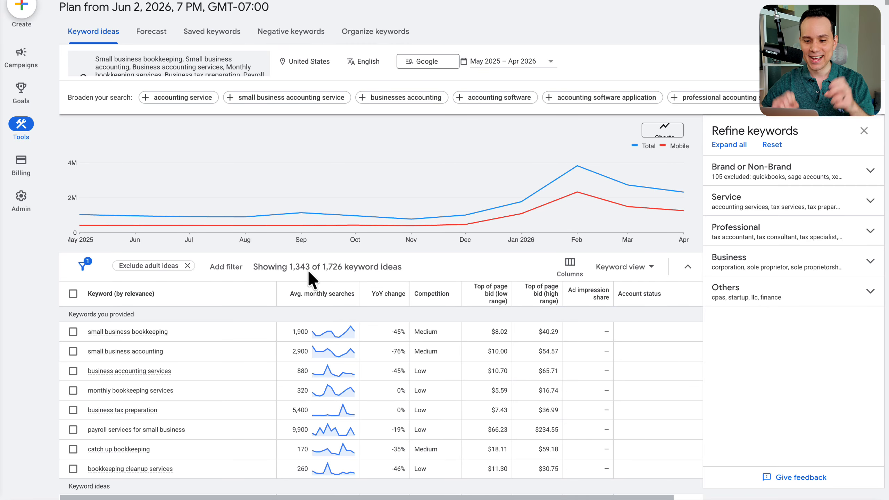
{"action": "left_click", "coordinate": [14, 240]}
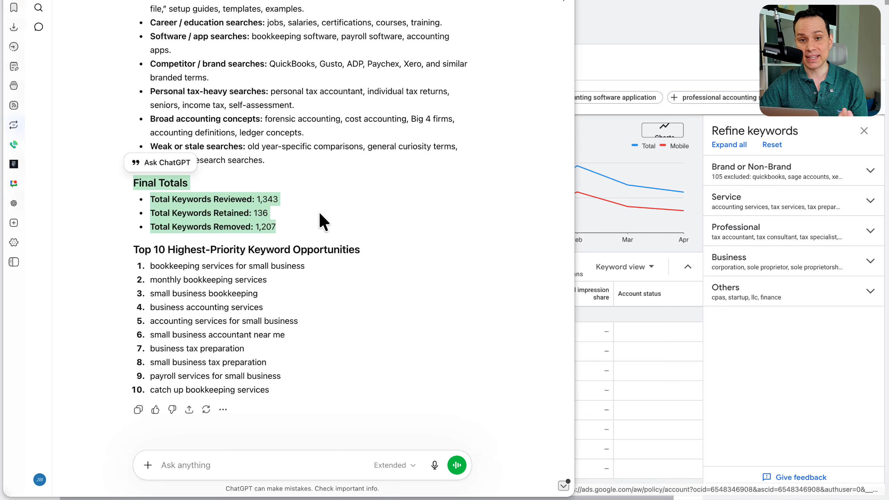
{"action": "left_click", "coordinate": [329, 212]}
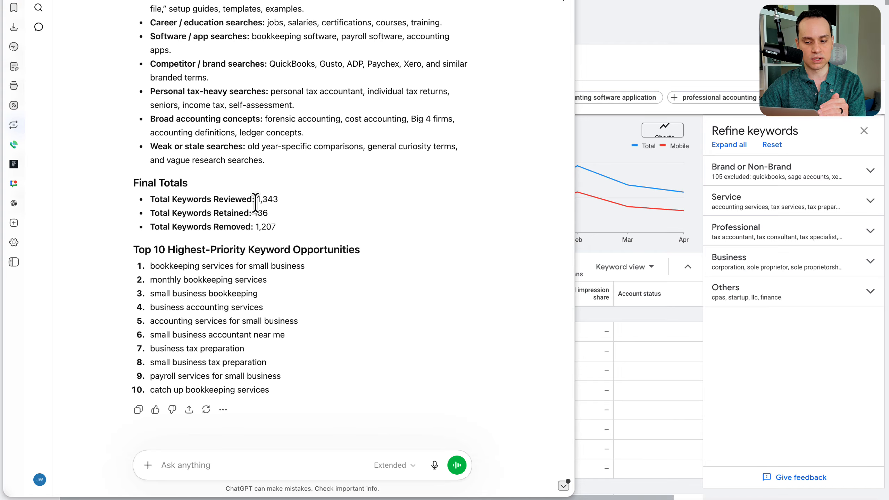
{"action": "left_click_drag", "start_coordinate": [256, 199], "coordinate": [278, 200]}
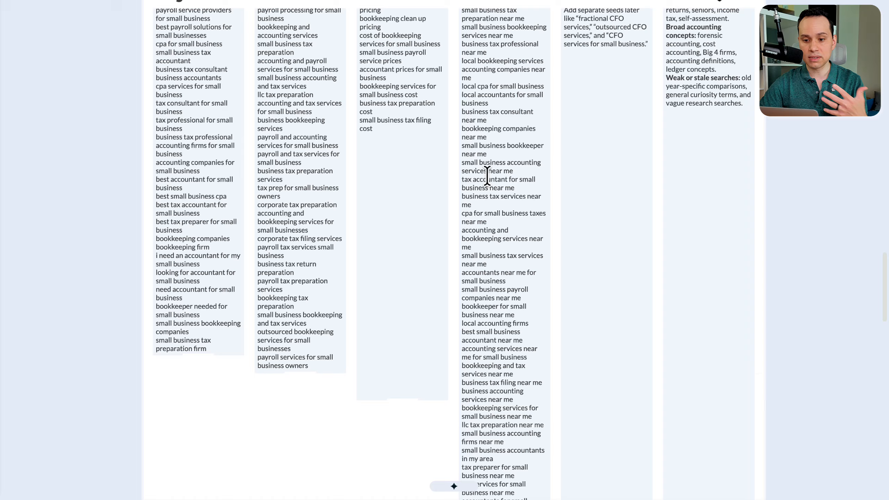
Step: Switch to the workbook and review the saved refined keyword lists, the Search Landscape Research prompt and the core offers
{"action": "scroll", "coordinate": [487, 176], "scroll_direction": "up", "scroll_amount": 15}
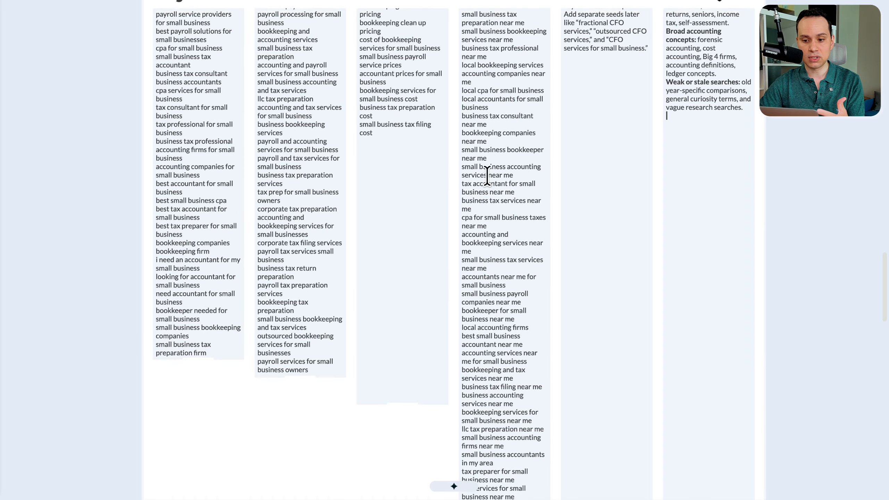
{"action": "scroll", "coordinate": [487, 176], "scroll_direction": "up", "scroll_amount": 10}
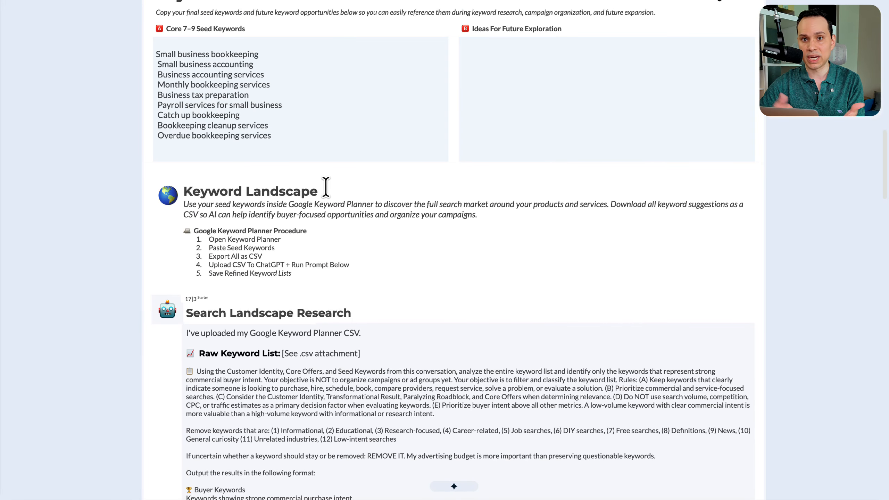
{"action": "scroll", "coordinate": [325, 187], "scroll_direction": "down", "scroll_amount": 16}
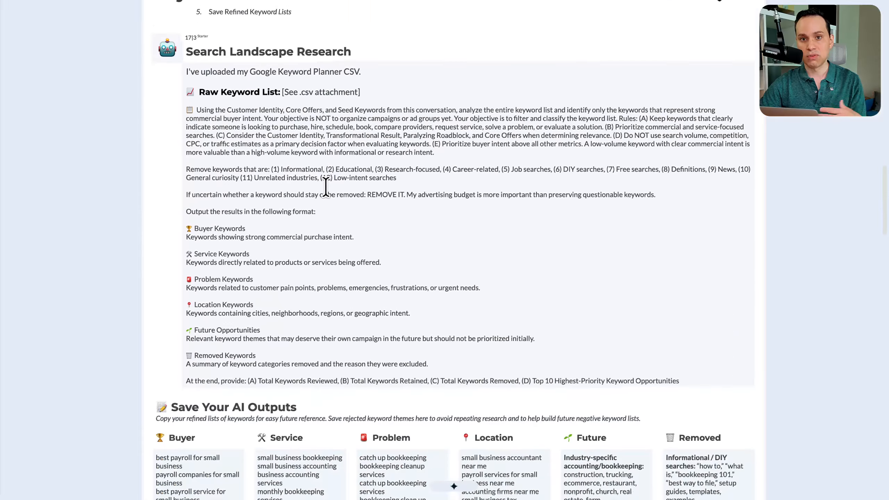
{"action": "scroll", "coordinate": [325, 187], "scroll_direction": "up", "scroll_amount": 1}
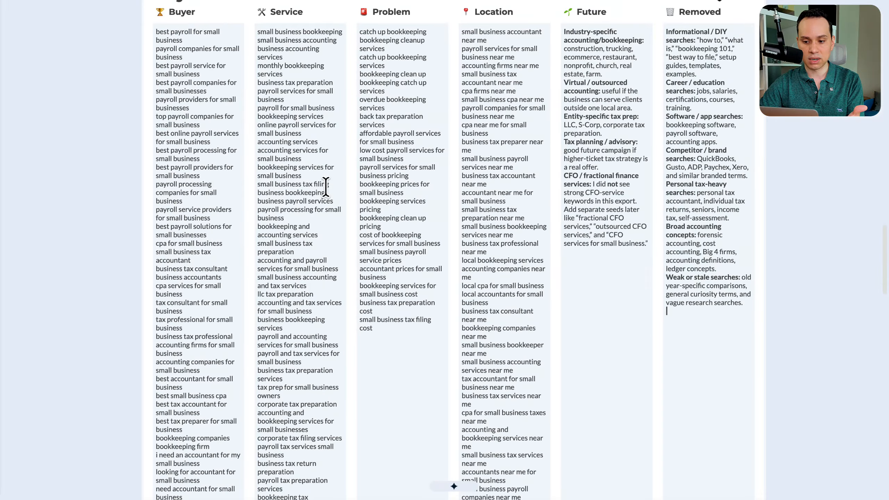
{"action": "left_click_drag", "start_coordinate": [202, 140], "coordinate": [205, 141]}
{"action": "left_click_drag", "start_coordinate": [361, 140], "coordinate": [473, 148]}
{"action": "scroll", "coordinate": [474, 148], "scroll_direction": "down", "scroll_amount": 7}
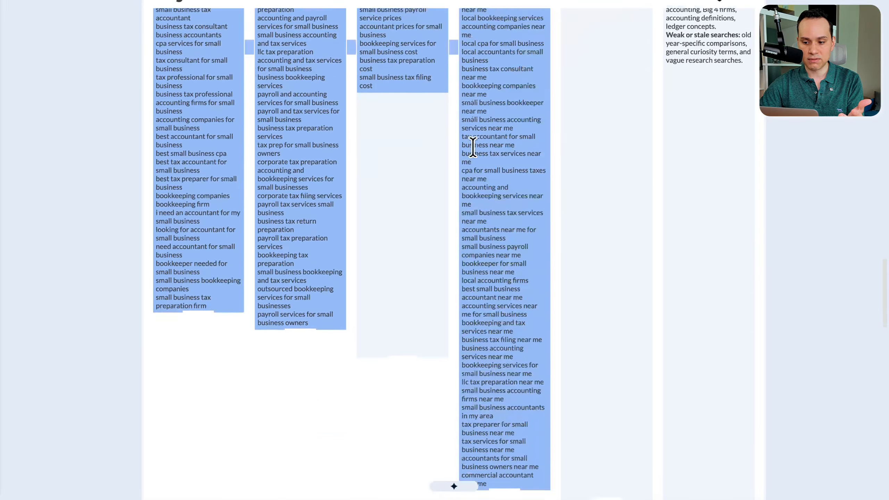
{"action": "scroll", "coordinate": [473, 148], "scroll_direction": "up", "scroll_amount": 8}
{"action": "scroll", "coordinate": [474, 148], "scroll_direction": "up", "scroll_amount": 20}
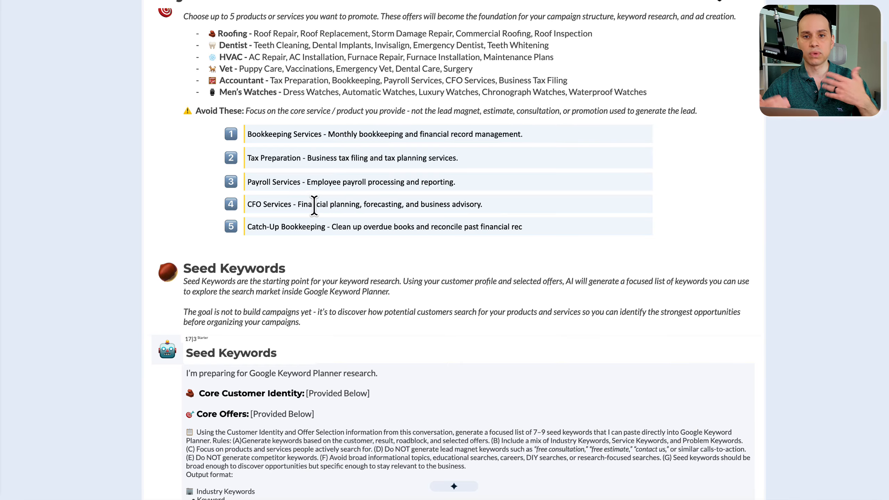
Step: Copy the full Campaign Structures prompt from the workbook into the ChatGPT conversation and submit it
{"action": "scroll", "coordinate": [314, 206], "scroll_direction": "down", "scroll_amount": 1}
{"action": "scroll", "coordinate": [314, 205], "scroll_direction": "down", "scroll_amount": 5}
{"action": "scroll", "coordinate": [314, 206], "scroll_direction": "down", "scroll_amount": 15}
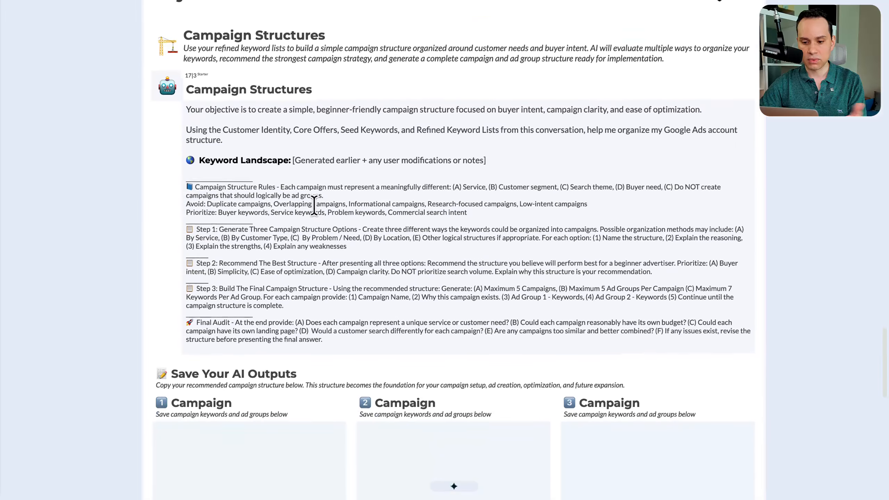
{"action": "left_click", "coordinate": [186, 109]}
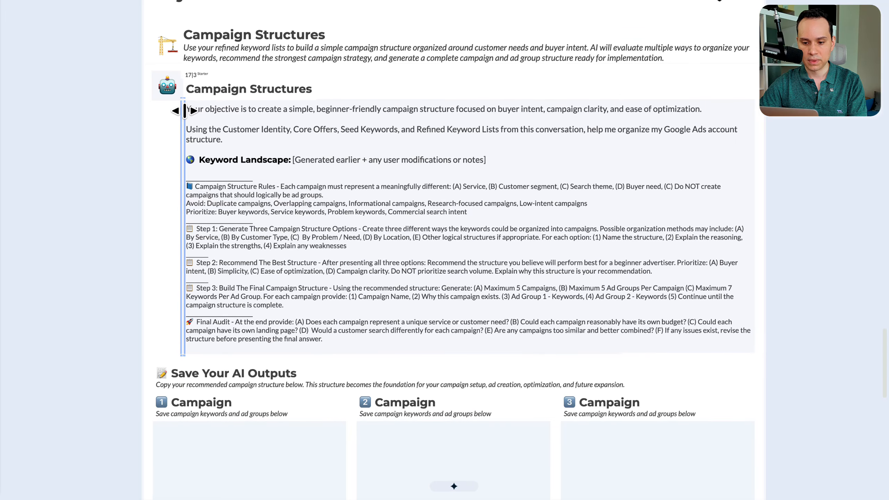
{"action": "left_click", "coordinate": [324, 341], "text": "shift"}
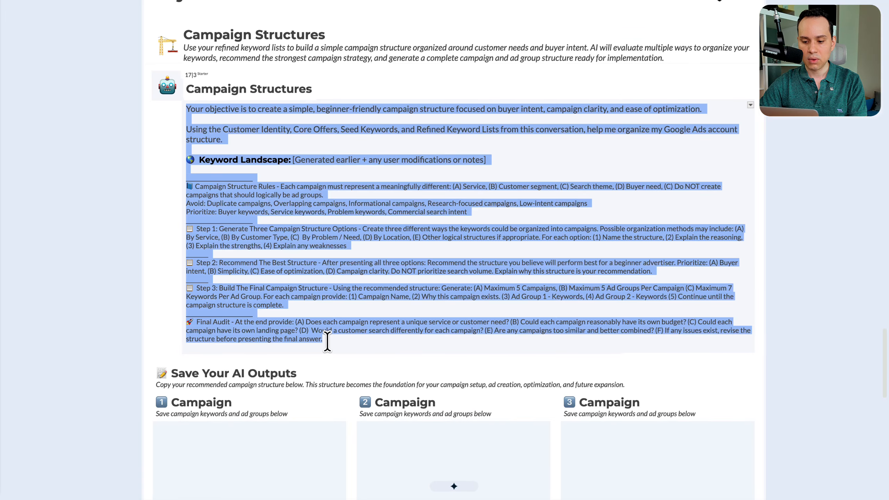
{"action": "key", "text": "ctrl+Left"}
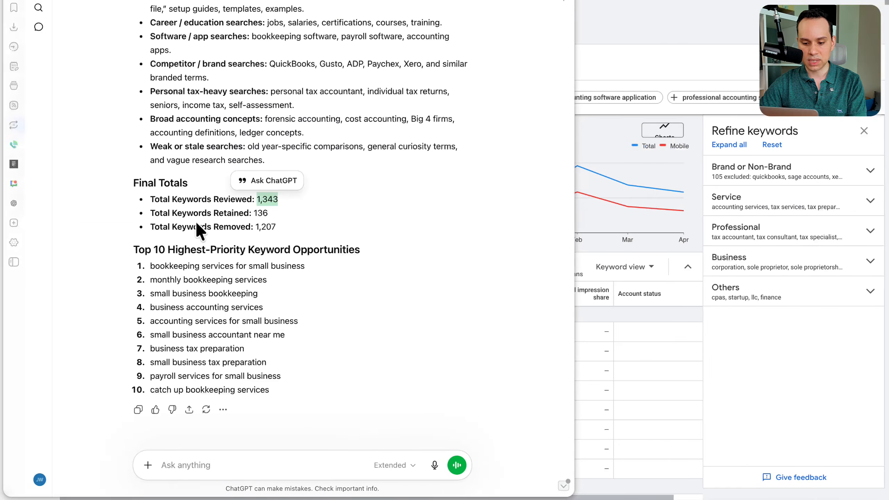
{"action": "left_click", "coordinate": [235, 462]}
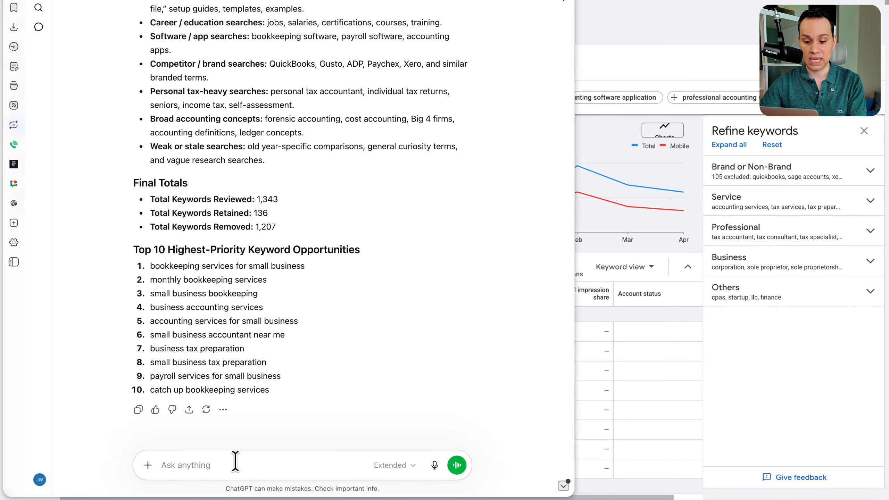
{"action": "key", "text": "ctrl+v"}
{"action": "scroll", "coordinate": [302, 392], "scroll_direction": "up", "scroll_amount": 5}
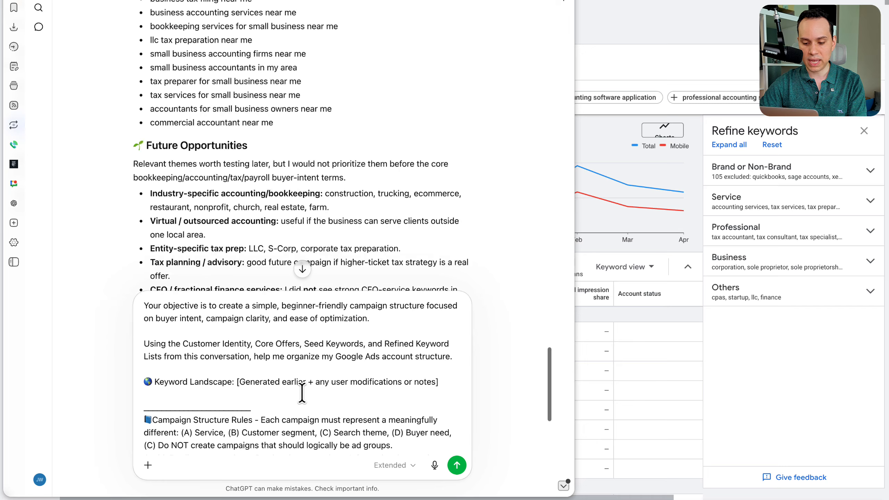
{"action": "scroll", "coordinate": [302, 392], "scroll_direction": "up", "scroll_amount": 8}
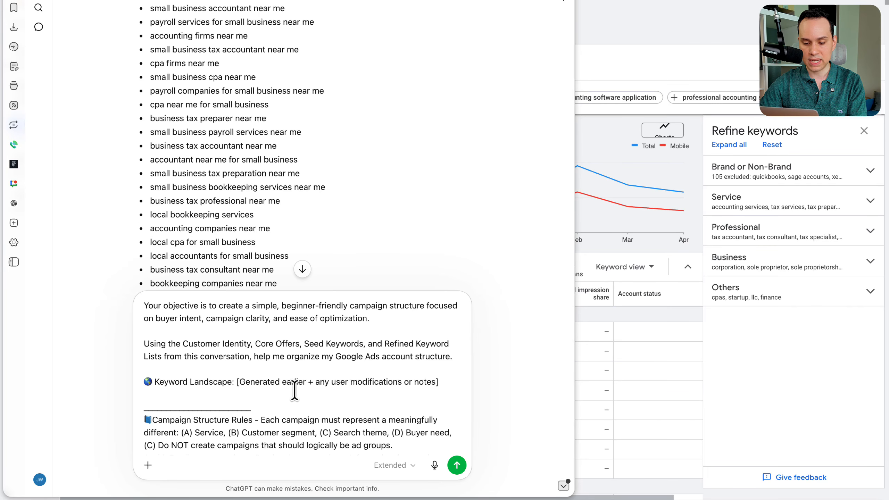
{"action": "key", "text": "Return"}
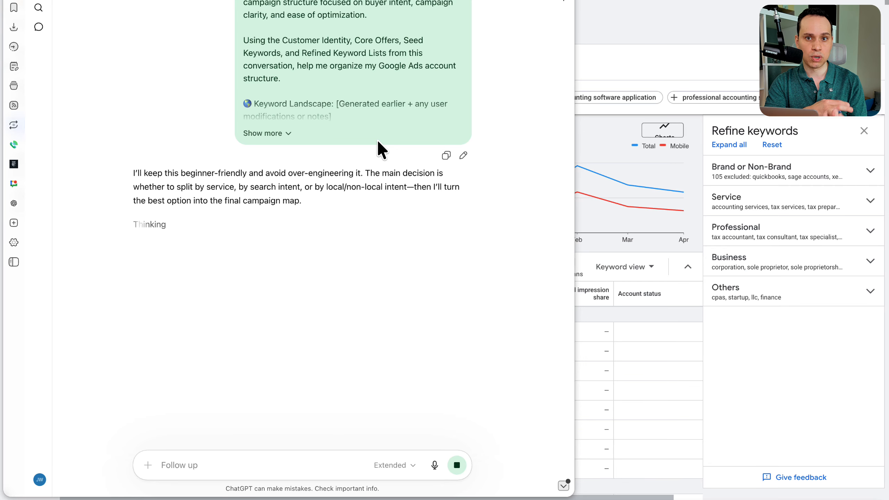
Step: Review the three campaign structure options in ChatGPT's answer, comparing the service-based campaigns with the problem-based and search-intent-based ones
{"action": "scroll", "coordinate": [360, 195], "scroll_direction": "down", "scroll_amount": 3}
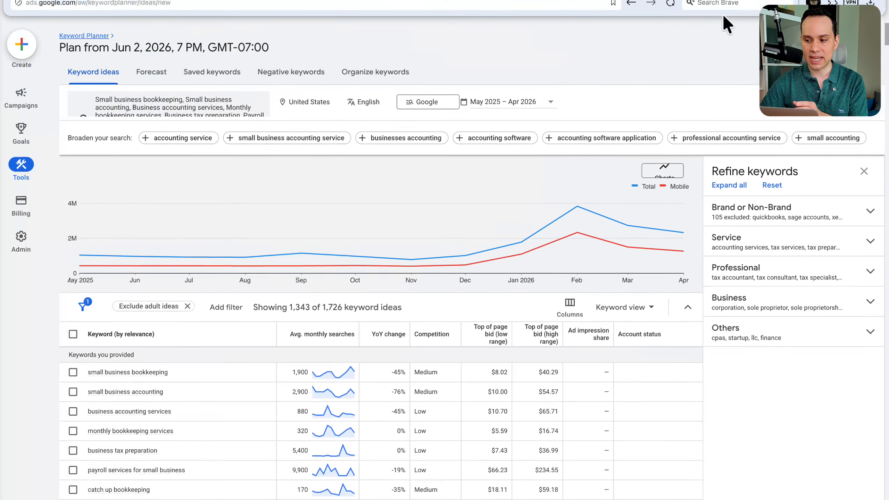
{"action": "mouse_move", "coordinate": [4, 318]}
{"action": "scroll", "coordinate": [294, 221], "scroll_direction": "down", "scroll_amount": 5}
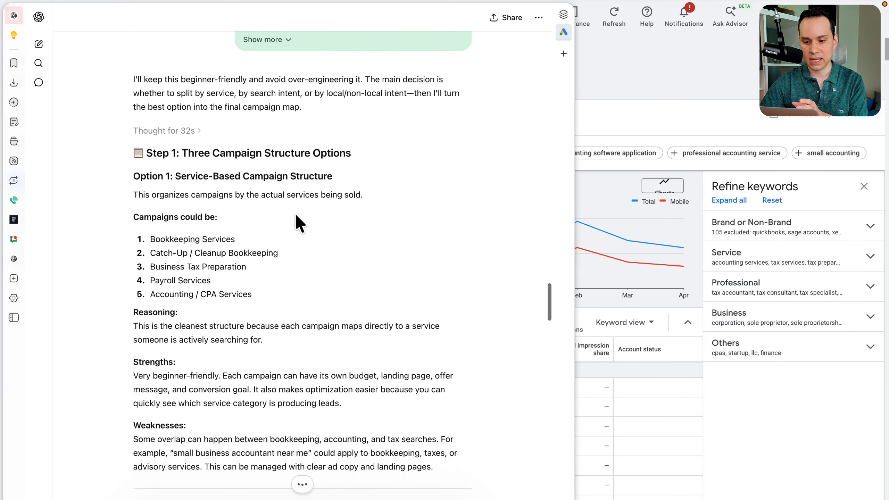
{"action": "scroll", "coordinate": [297, 224], "scroll_direction": "down", "scroll_amount": 2}
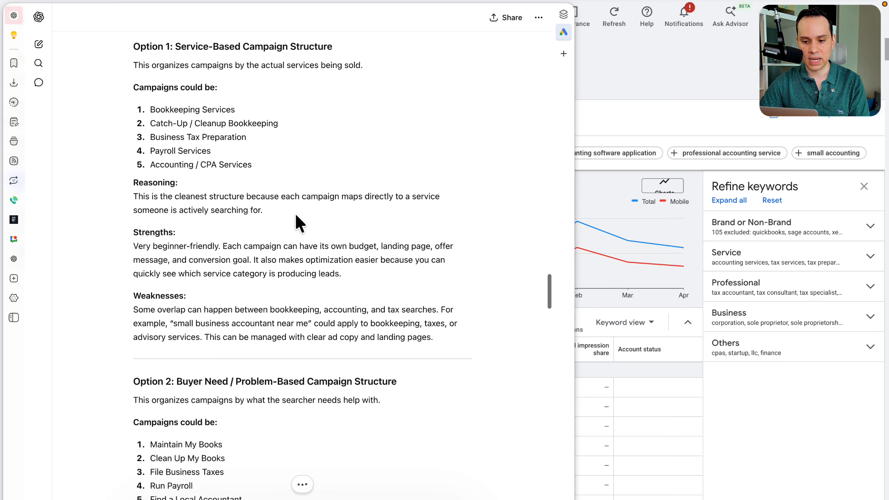
{"action": "scroll", "coordinate": [295, 213], "scroll_direction": "down", "scroll_amount": 2}
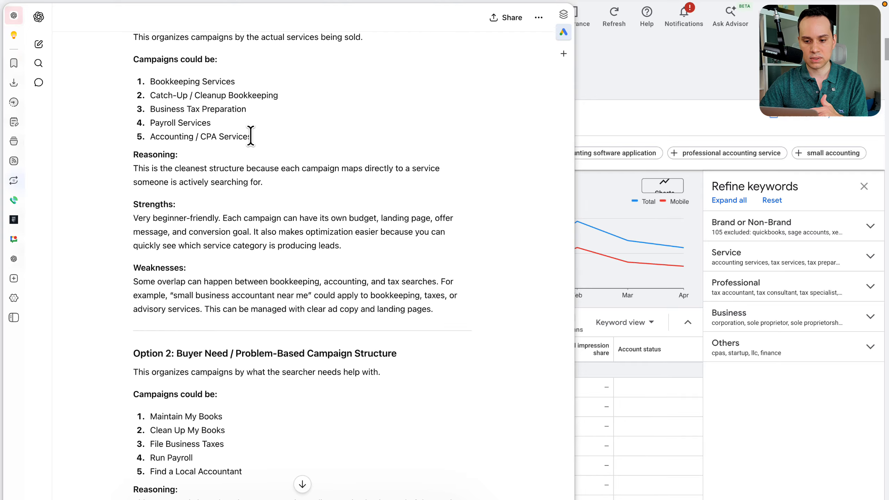
{"action": "scroll", "coordinate": [250, 135], "scroll_direction": "up", "scroll_amount": 3}
{"action": "left_click_drag", "start_coordinate": [150, 148], "coordinate": [278, 162]}
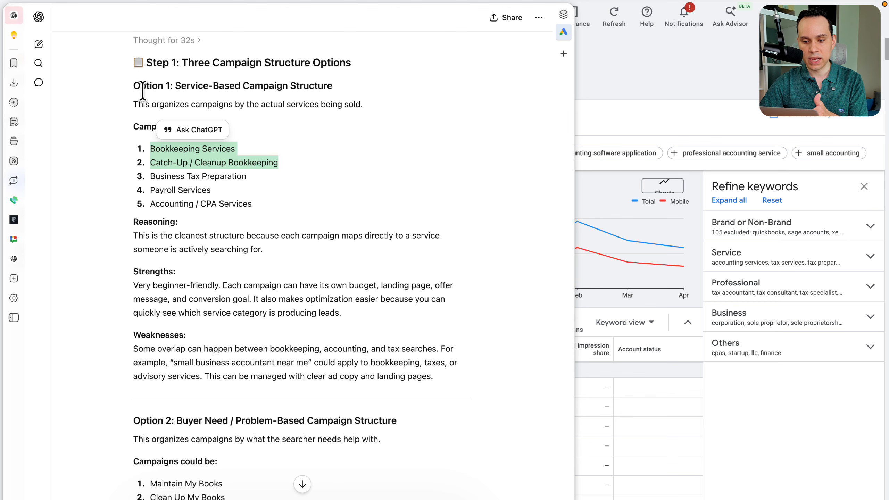
{"action": "left_click_drag", "start_coordinate": [133, 85], "coordinate": [361, 85]}
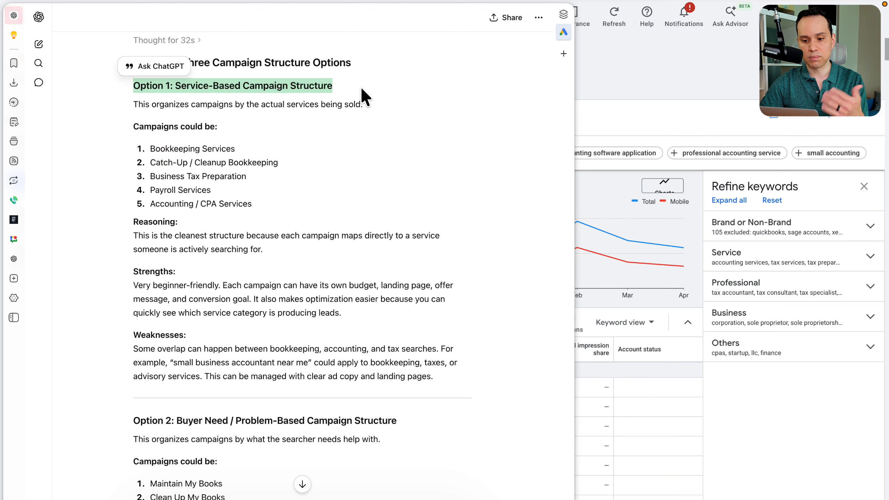
{"action": "left_click", "coordinate": [328, 127]}
{"action": "scroll", "coordinate": [328, 126], "scroll_direction": "down", "scroll_amount": 2}
{"action": "scroll", "coordinate": [328, 126], "scroll_direction": "down", "scroll_amount": 18}
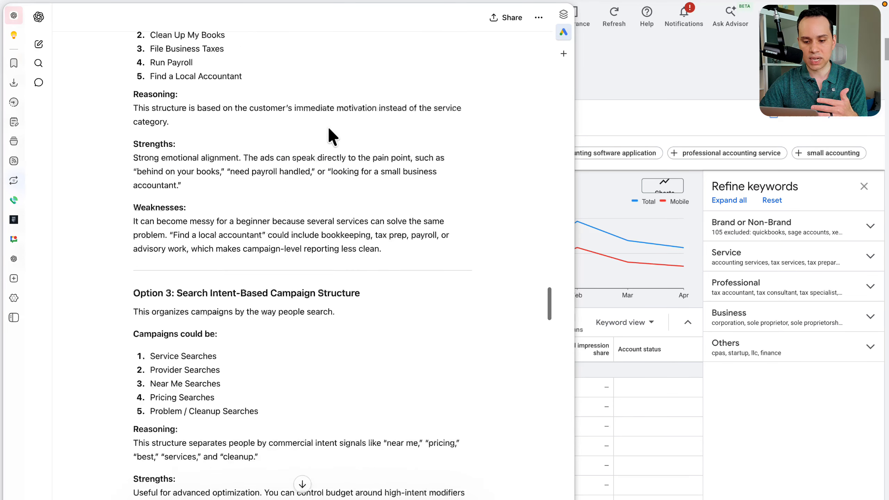
{"action": "scroll", "coordinate": [274, 295], "scroll_direction": "up", "scroll_amount": 18}
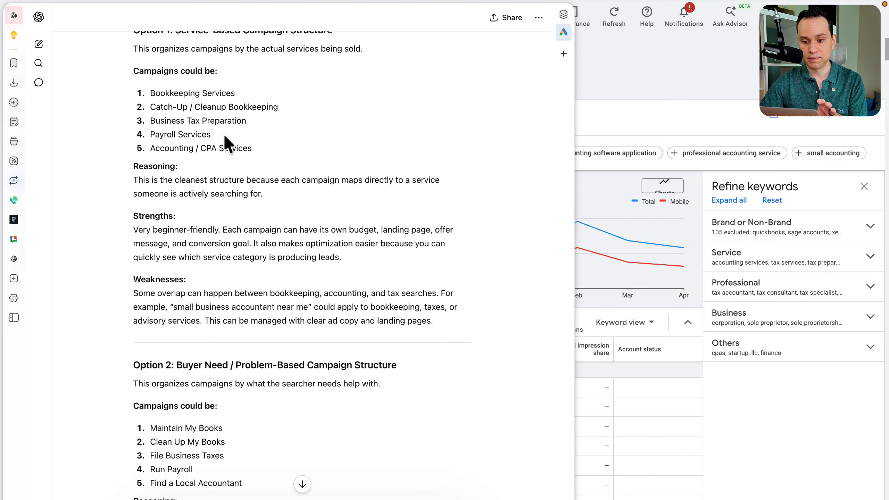
{"action": "scroll", "coordinate": [229, 143], "scroll_direction": "up", "scroll_amount": 6}
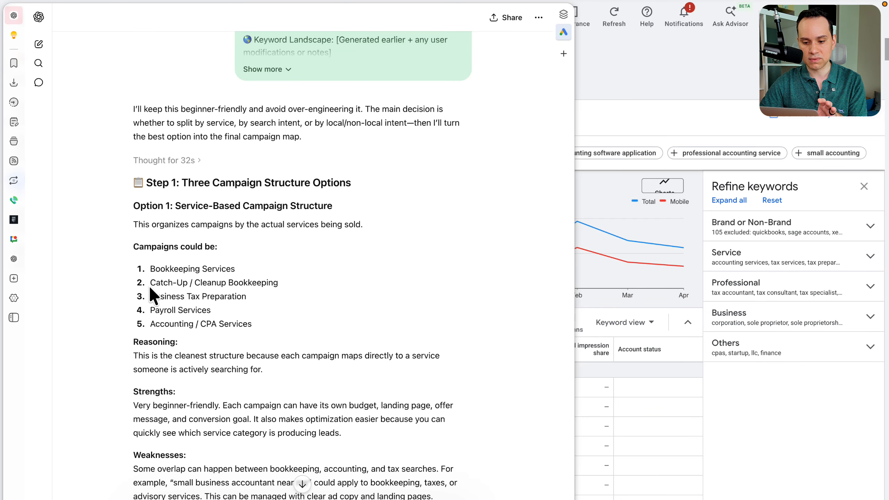
{"action": "triple_click", "coordinate": [195, 282]}
{"action": "scroll", "coordinate": [341, 285], "scroll_direction": "down", "scroll_amount": 20}
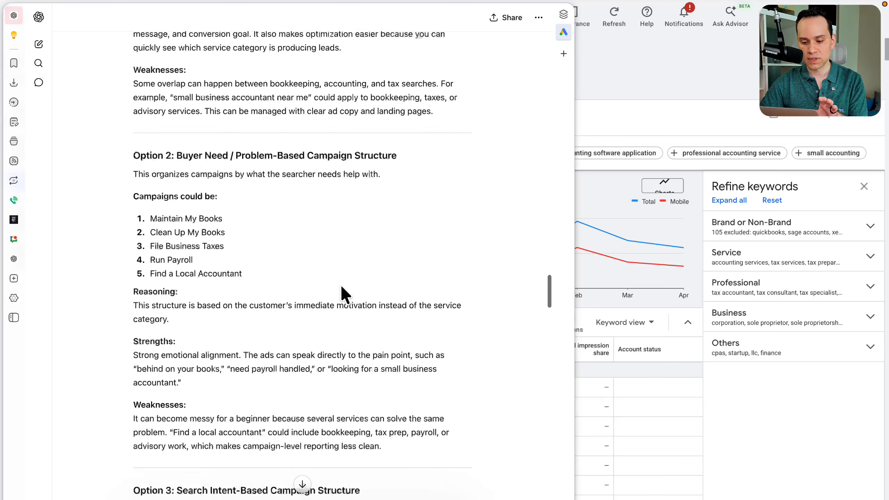
Step: Read ChatGPT's Step 2 recommended structure, including the note about a CFO Services campaign
{"action": "scroll", "coordinate": [340, 285], "scroll_direction": "down", "scroll_amount": 8}
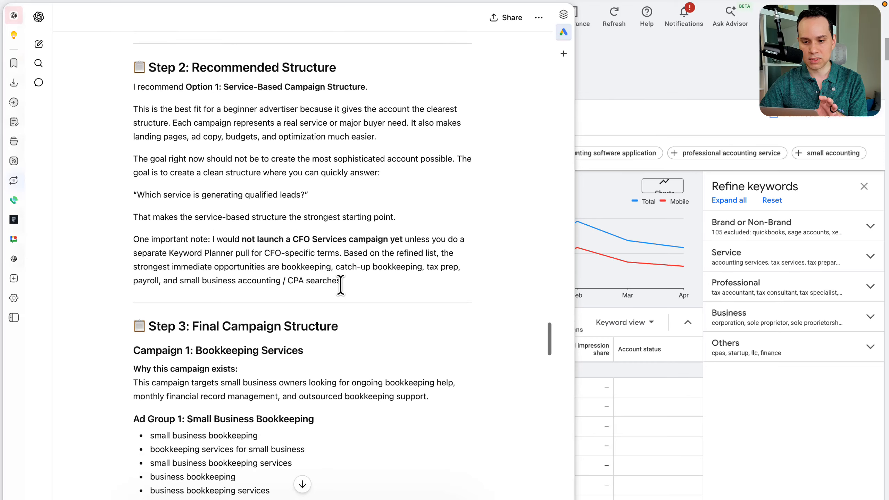
{"action": "scroll", "coordinate": [227, 119], "scroll_direction": "down", "scroll_amount": 2}
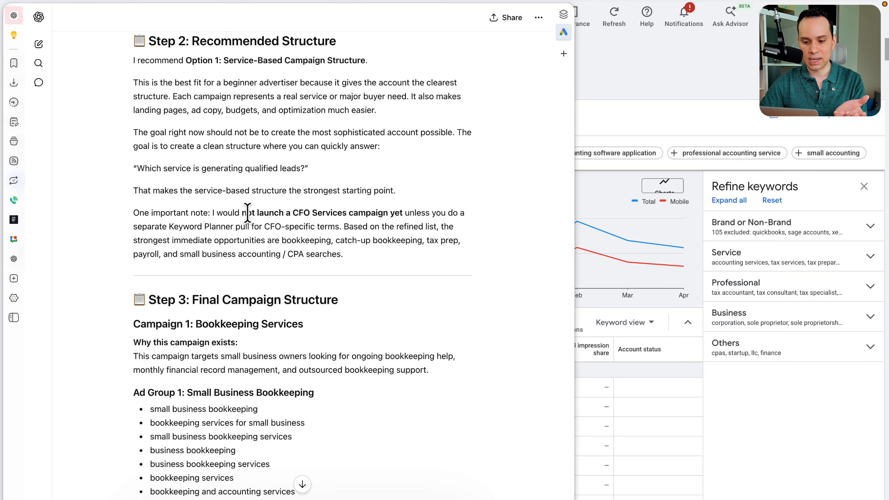
{"action": "left_click_drag", "start_coordinate": [241, 213], "coordinate": [403, 212]}
{"action": "left_click", "coordinate": [355, 257]}
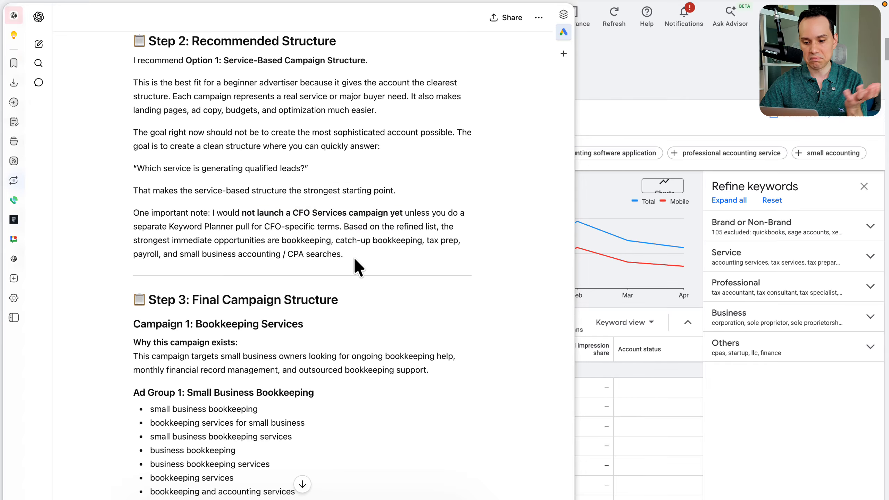
Step: Copy Campaign 1, from the Bookkeeping Services title through its ad groups and keywords, into the workbook's first Campaign box
{"action": "scroll", "coordinate": [355, 257], "scroll_direction": "down", "scroll_amount": 5}
{"action": "scroll", "coordinate": [354, 257], "scroll_direction": "down", "scroll_amount": 3}
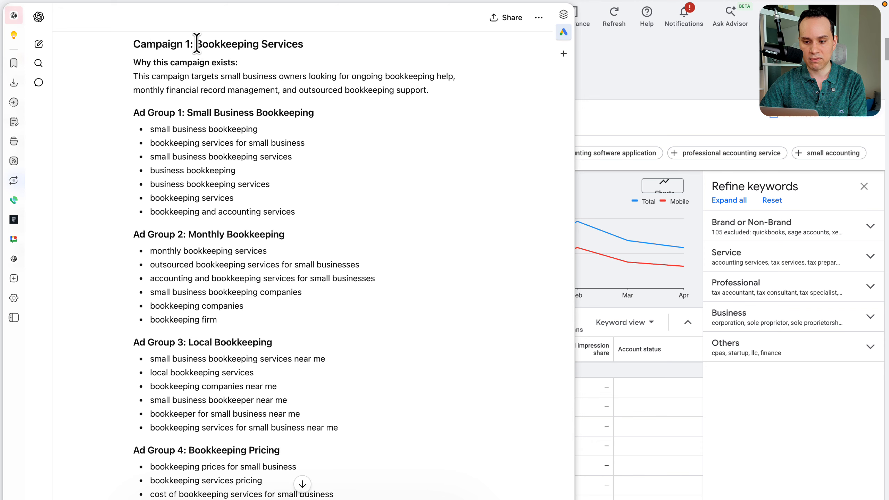
{"action": "left_click_drag", "start_coordinate": [197, 45], "coordinate": [352, 497]}
{"action": "key", "text": "super+c"}
{"action": "key", "text": "super+Tab"}
{"action": "key", "text": "super+v"}
{"action": "scroll", "coordinate": [287, 252], "scroll_direction": "up", "scroll_amount": 2}
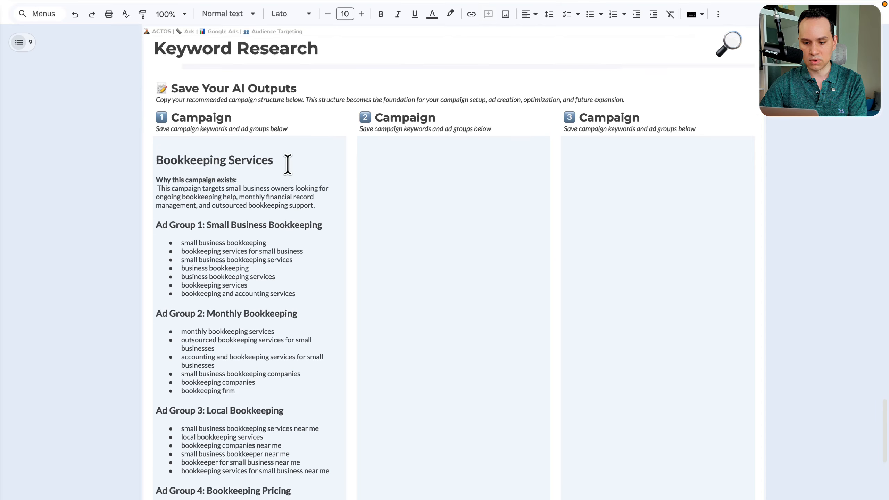
Step: Place the text cursor at the start of the Bookkeeping Services heading in the first Campaign box
{"action": "left_click", "coordinate": [287, 164]}
{"action": "key", "text": "Down"}
{"action": "key", "text": "Up"}
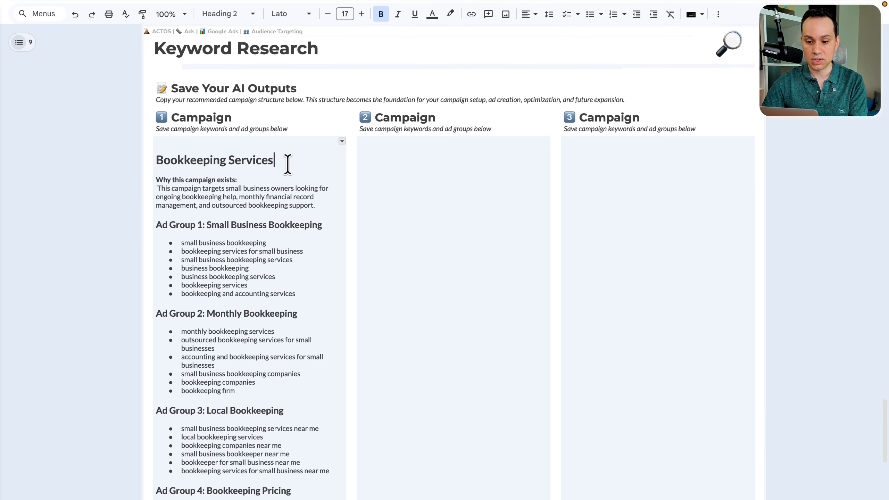
{"action": "key", "text": "super+Left"}
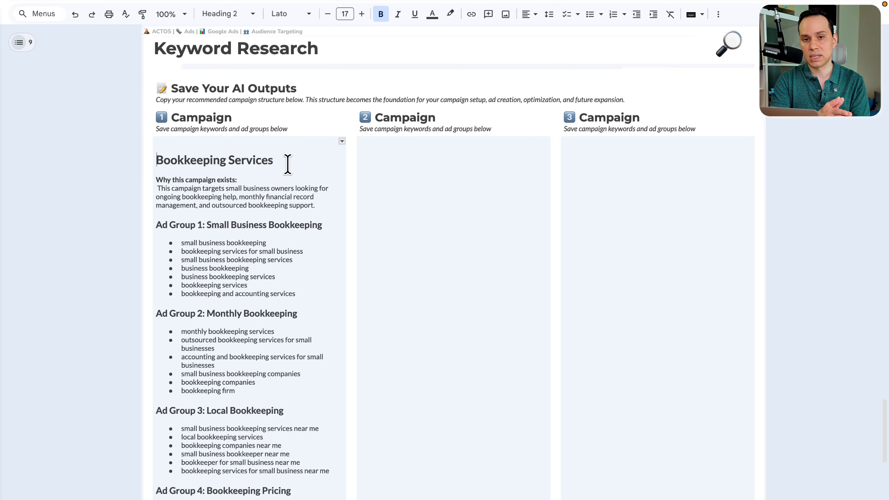